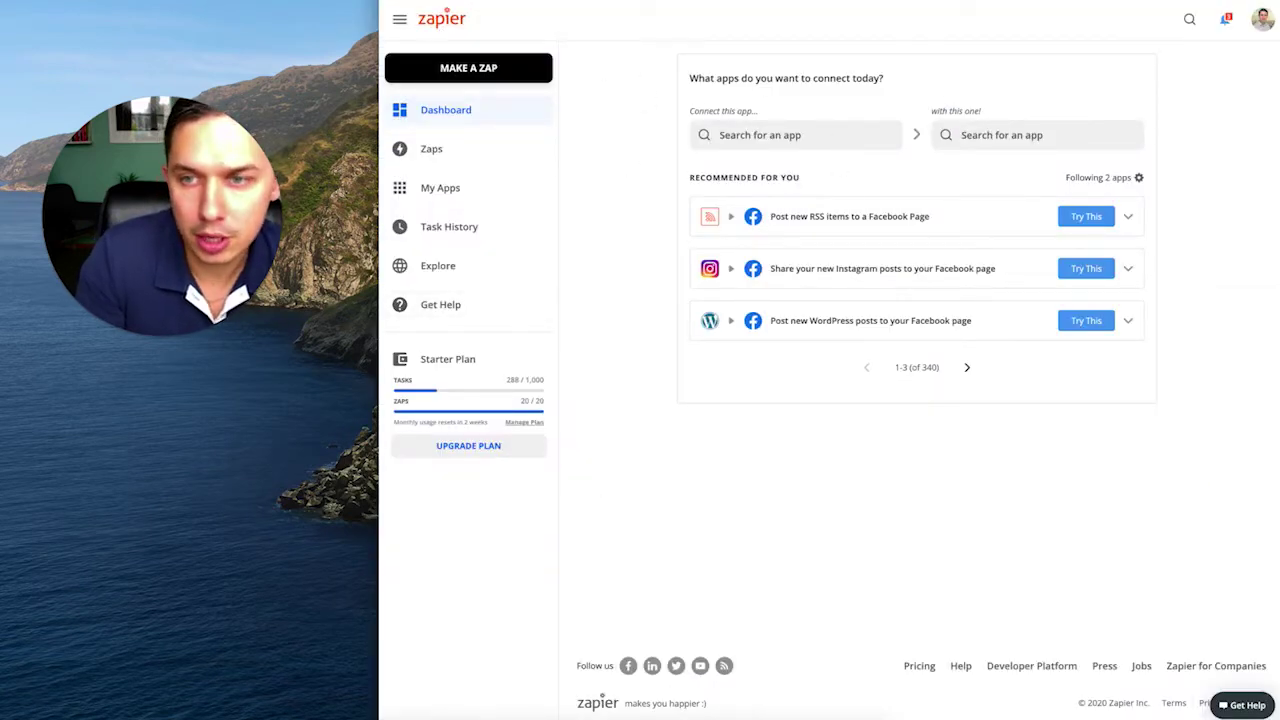
Start adding a Klaviyo connection to My Apps so its API key request form opens
left_click(447, 188)
left_click(699, 101)
type("klaviyo")
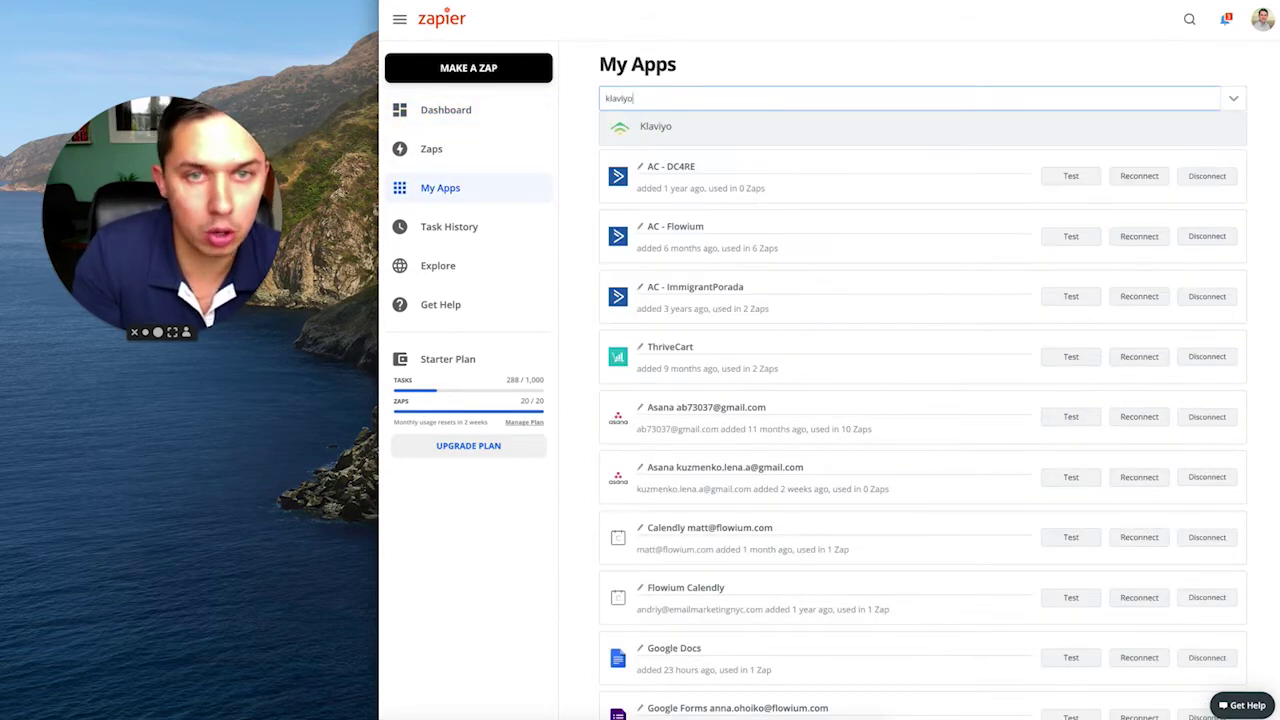
left_click(680, 125)
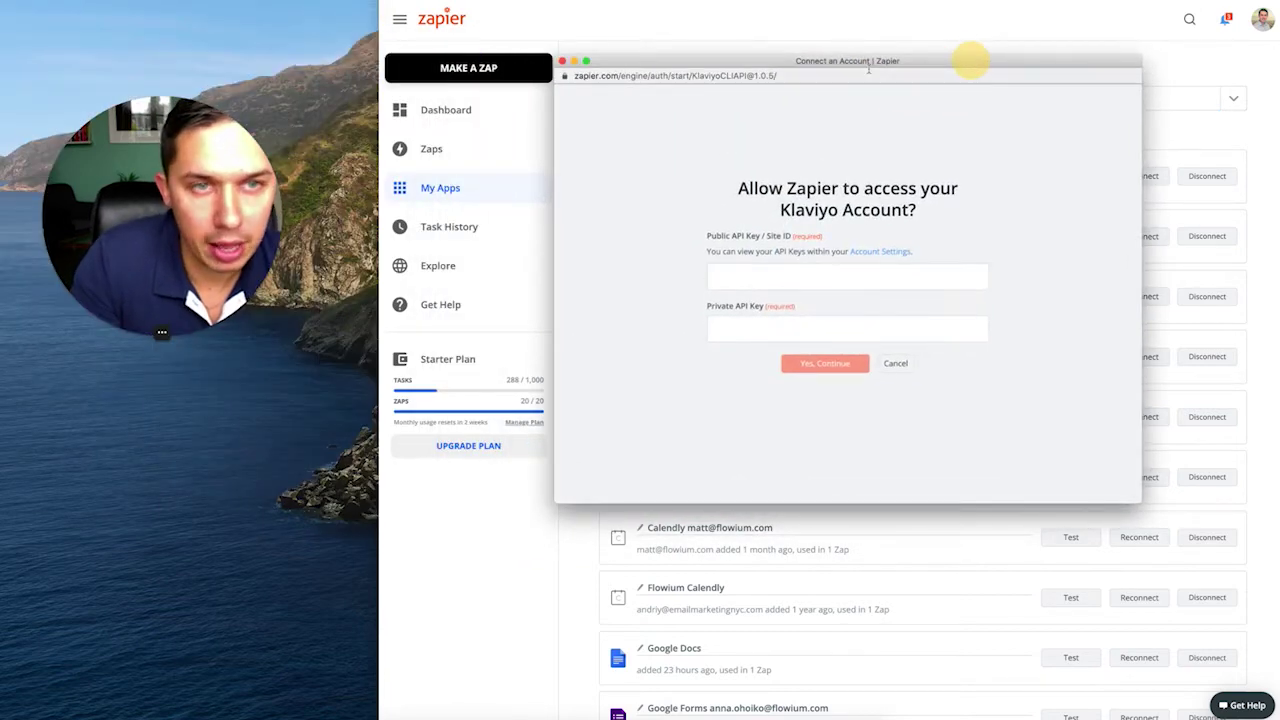
left_click_drag(868, 68, 683, 121)
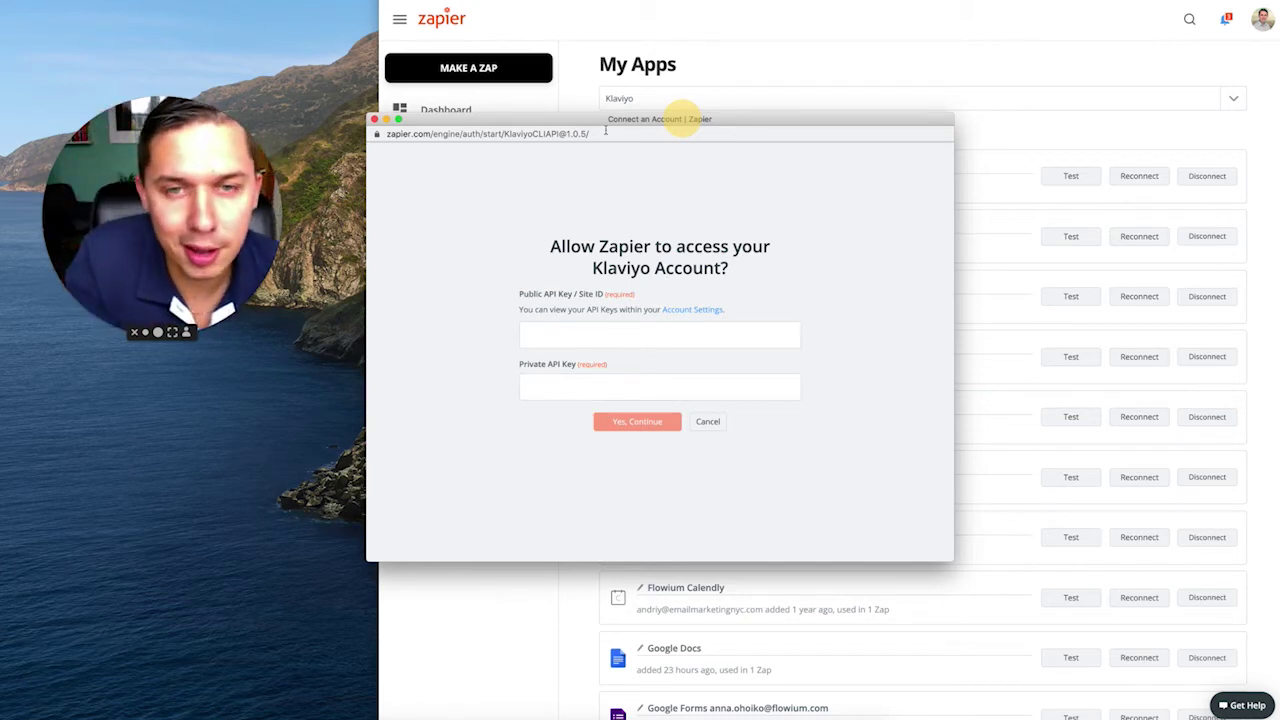
left_click_drag(680, 119, 650, 133)
Switch to Klaviyo and open the API Keys page in the account settings
key("super+grave")
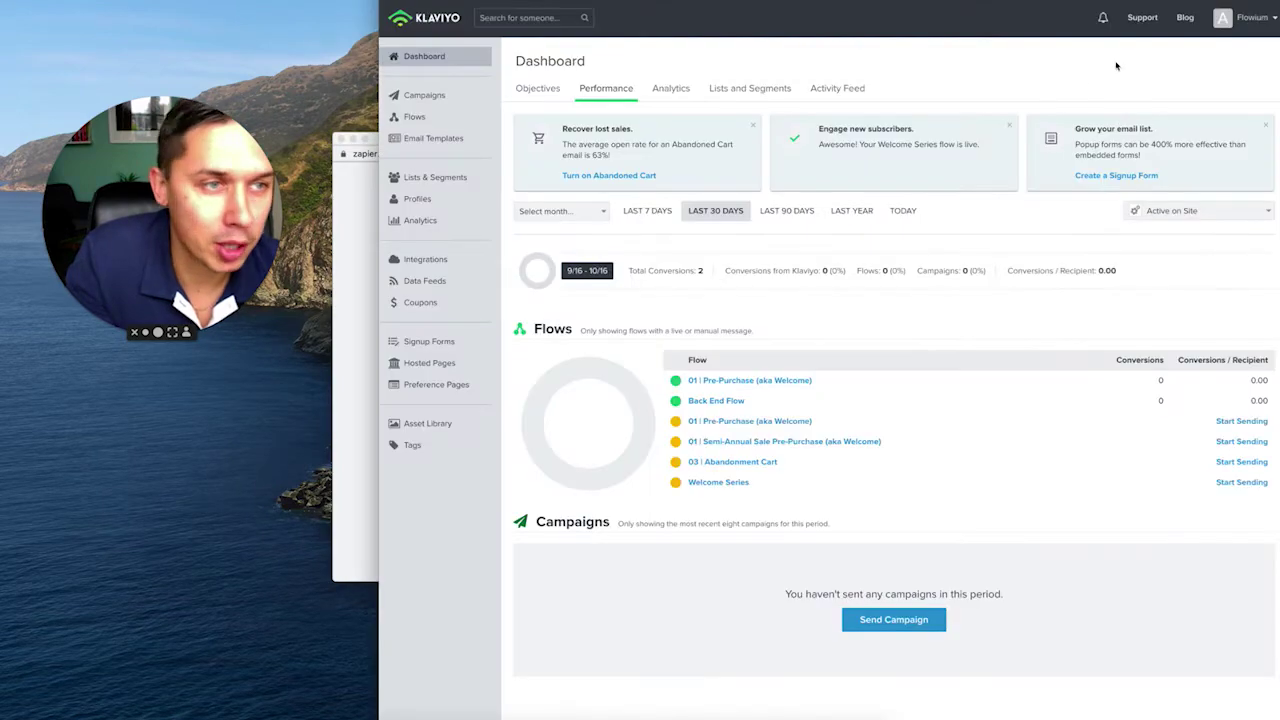
left_click(1250, 18)
left_click(1125, 185)
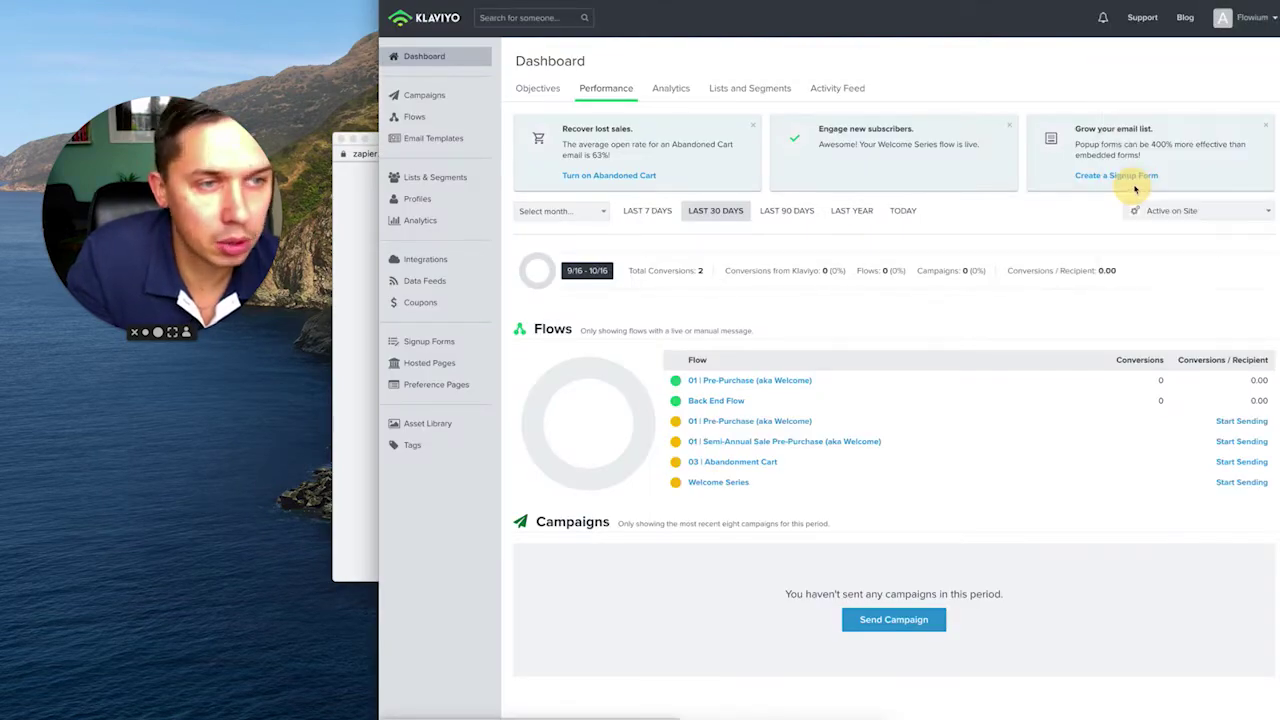
left_click(1155, 66)
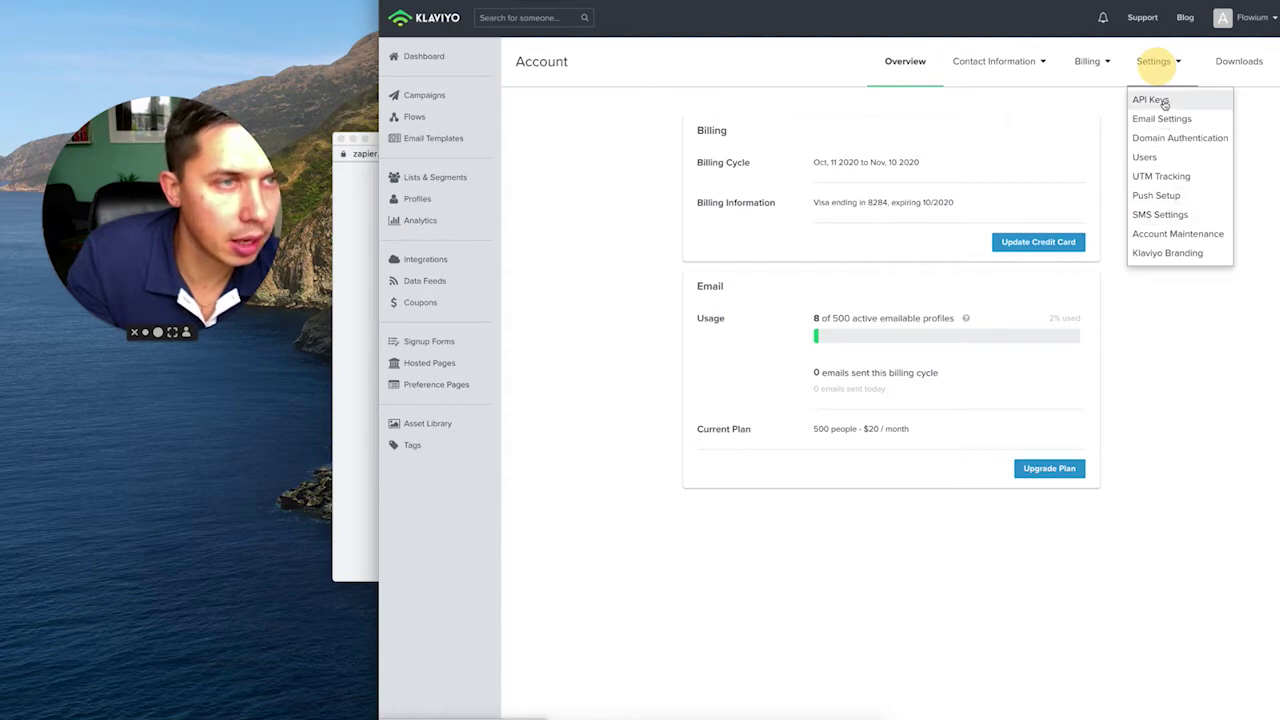
left_click(1164, 103)
left_click_drag(802, 253, 640, 253)
left_click(702, 189)
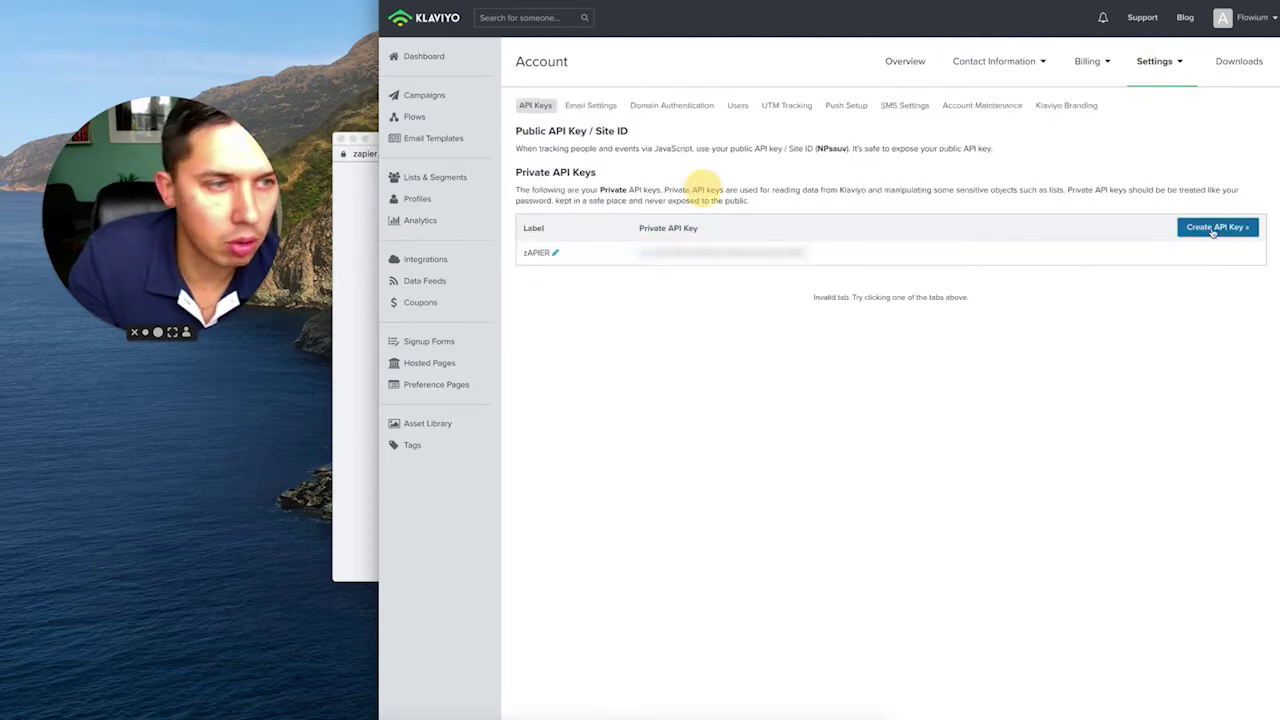
Create a new private API key and label it Zapier_2
left_click(1209, 228)
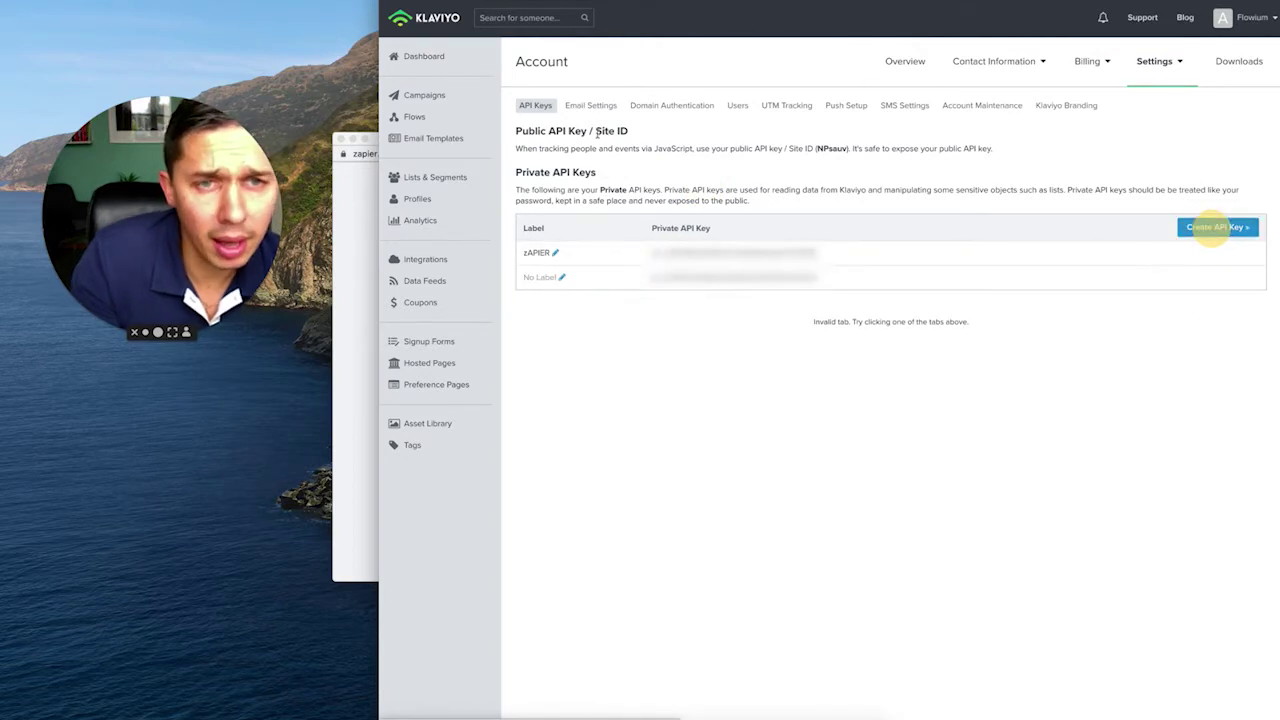
left_click(560, 279)
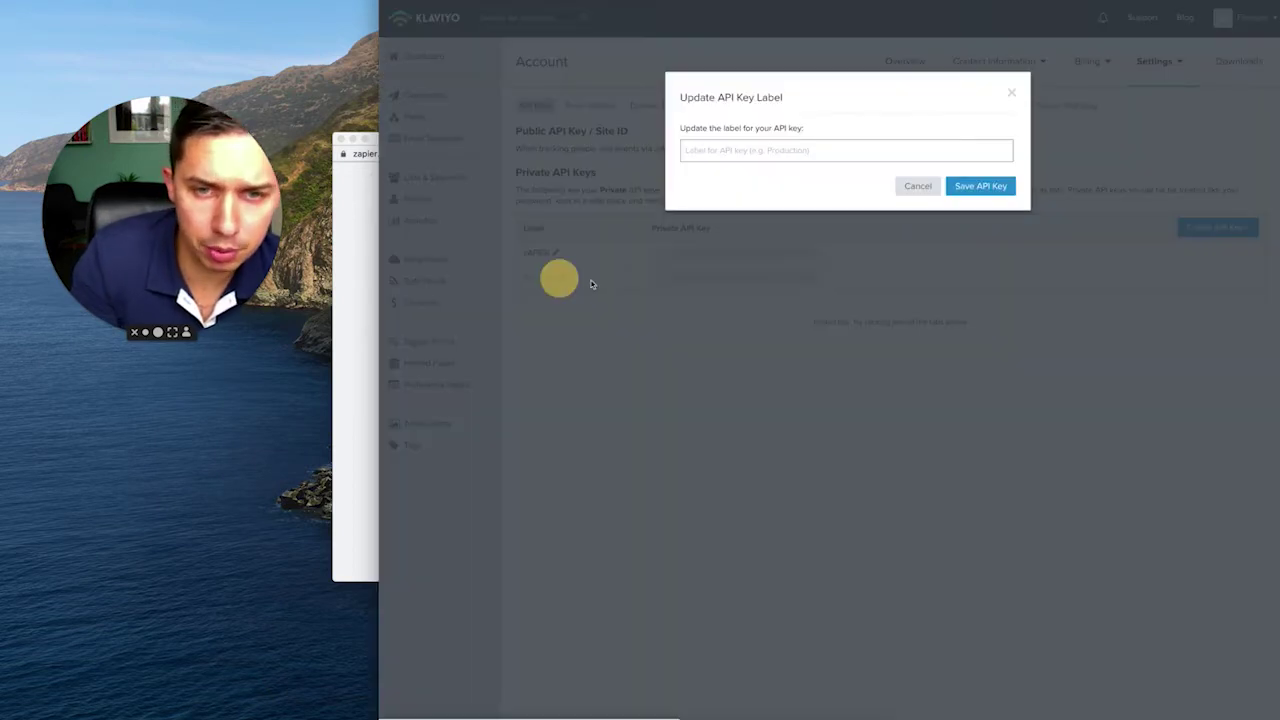
left_click(758, 149)
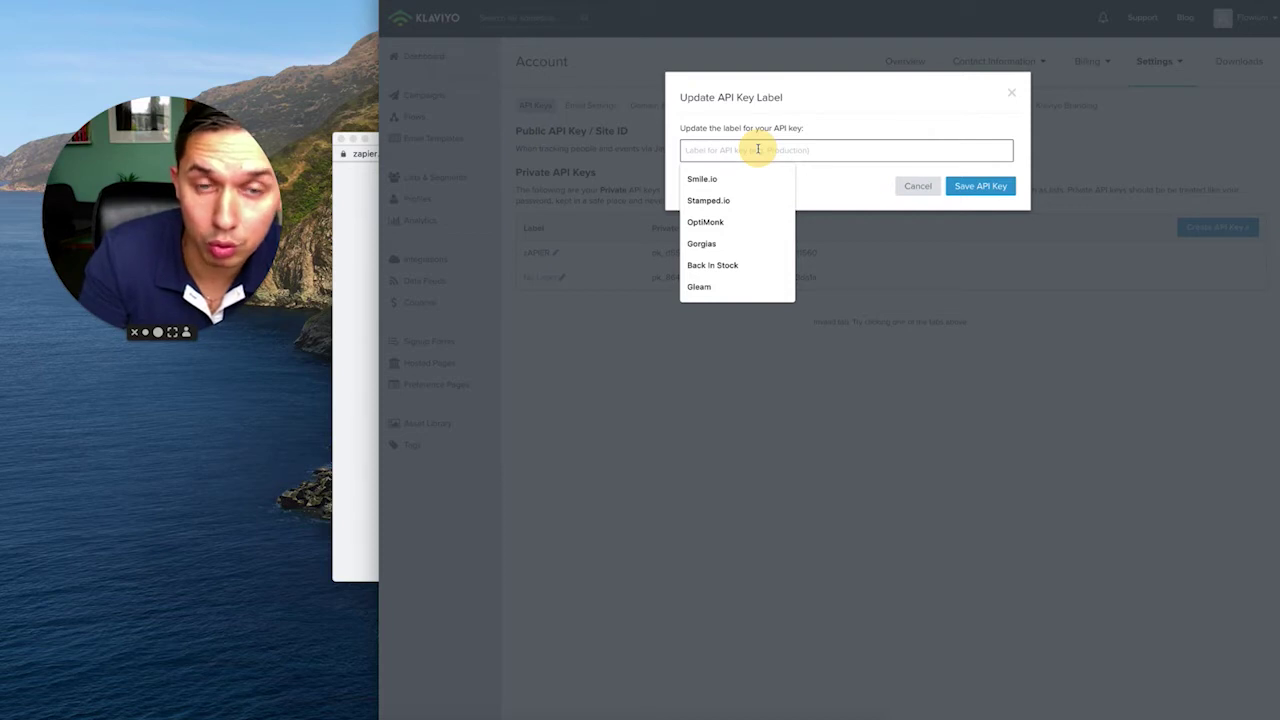
type("Zapier")
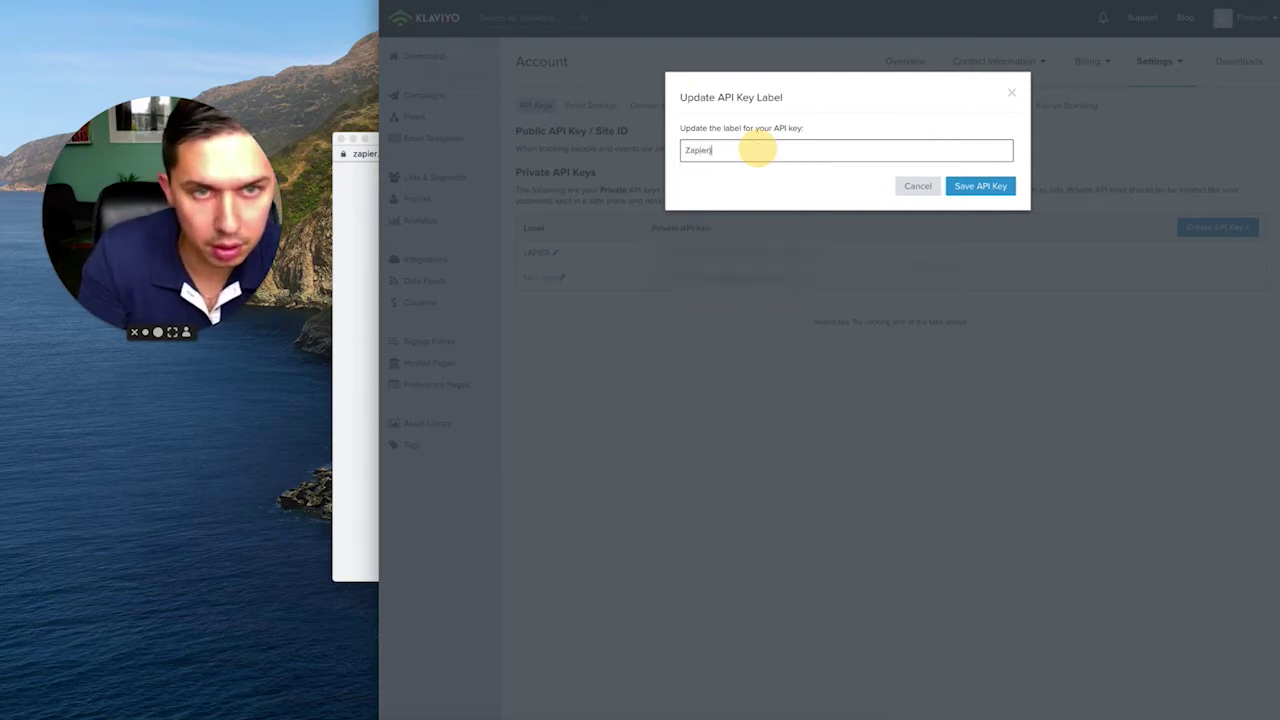
type("_2")
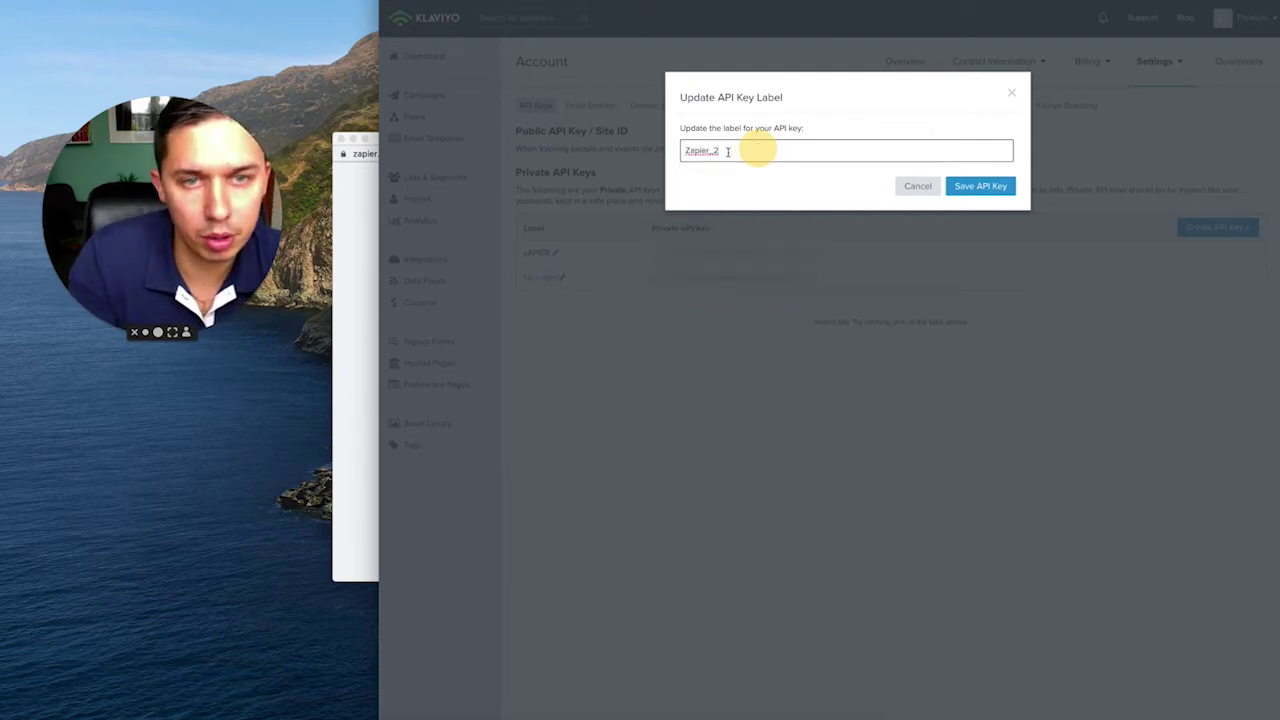
left_click(1008, 187)
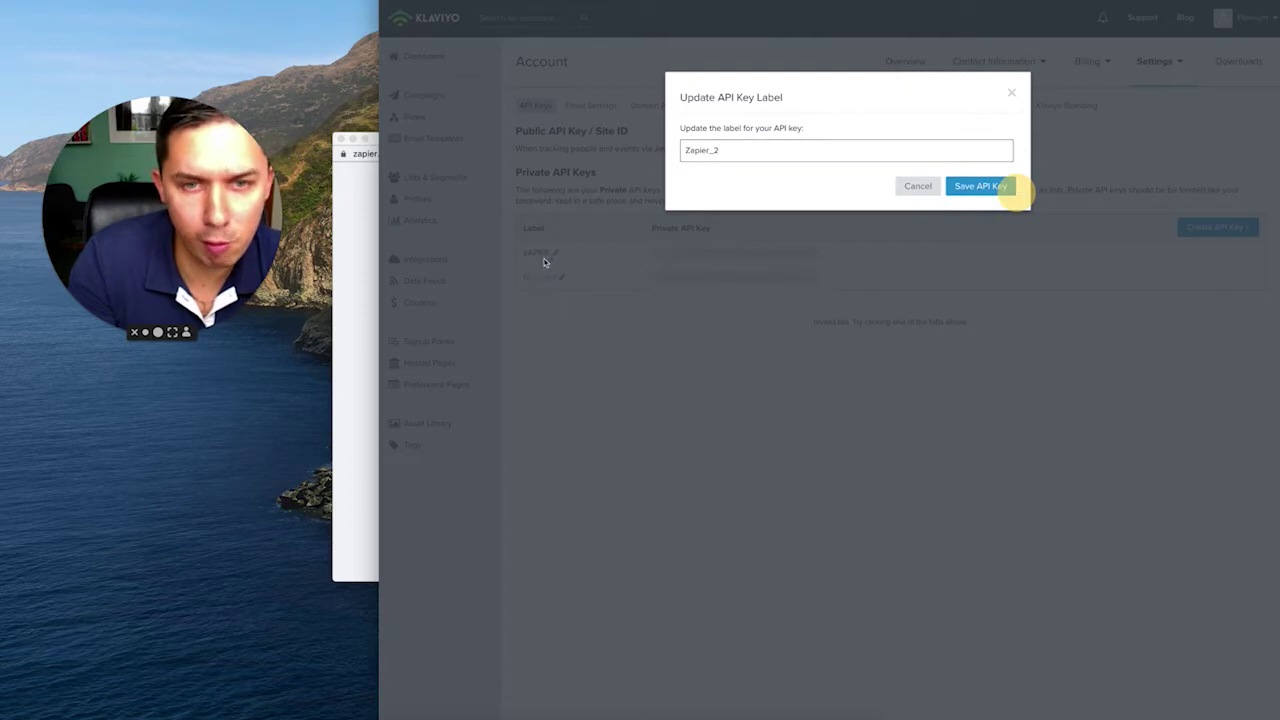
left_click(965, 188)
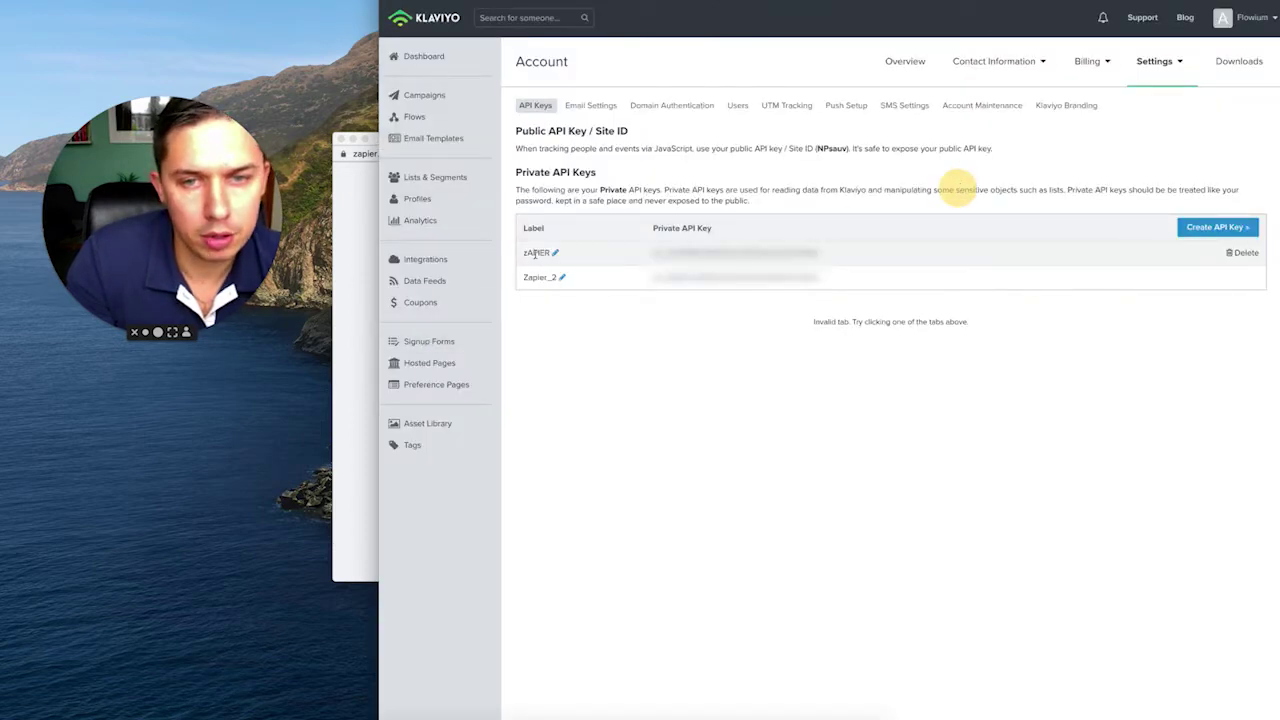
Copy the Zapier_2 private API key and paste it into the Private API Key field of Zapier's Klaviyo access form
left_click_drag(818, 277, 652, 278)
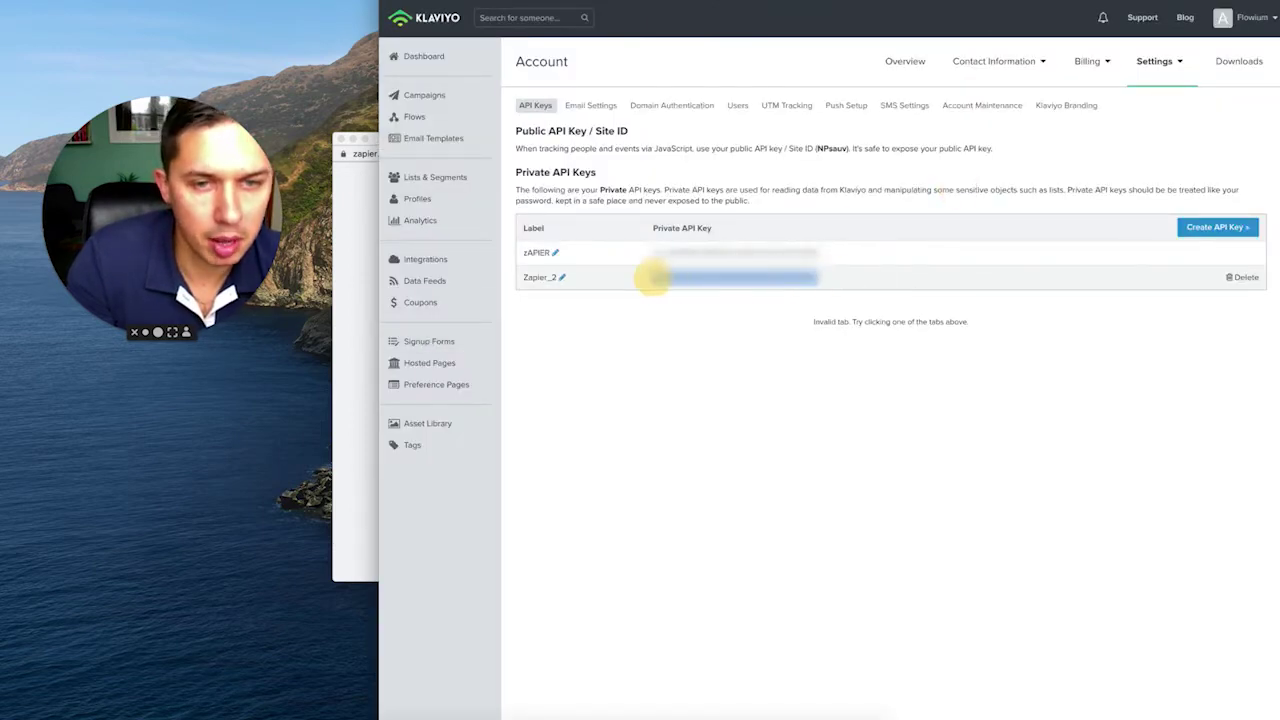
key("ctrl+Tab")
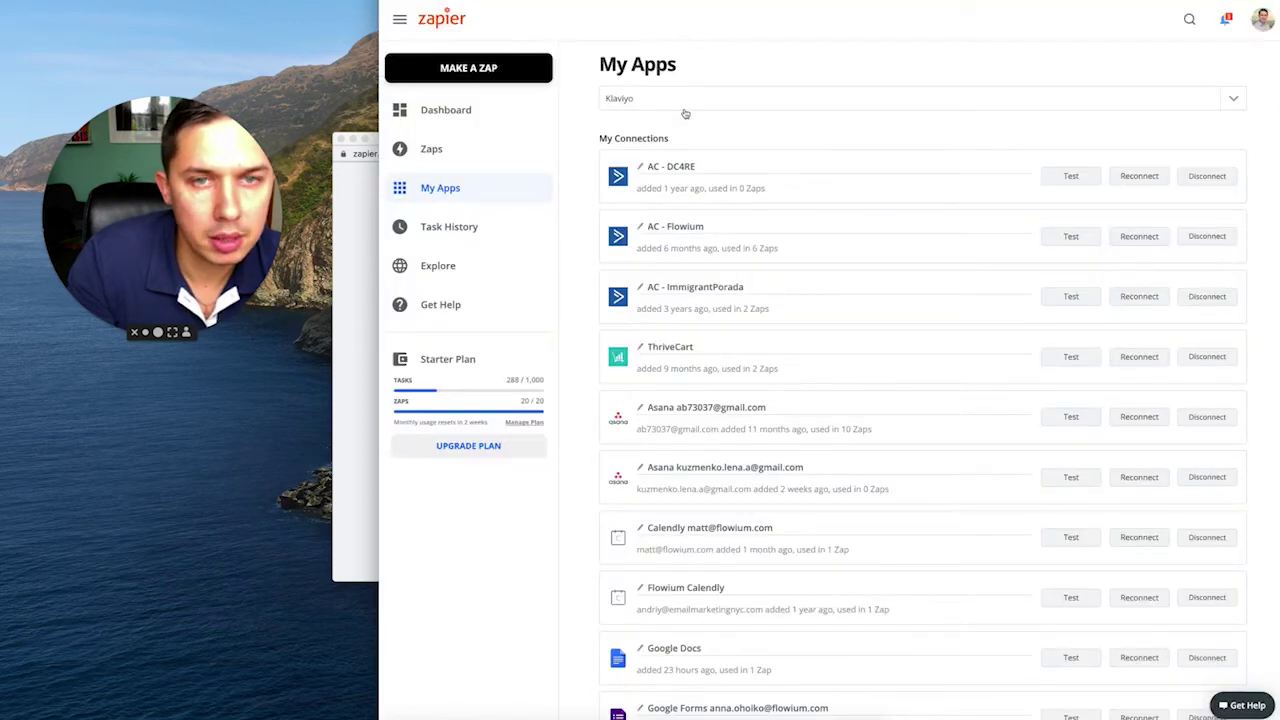
left_click(350, 214)
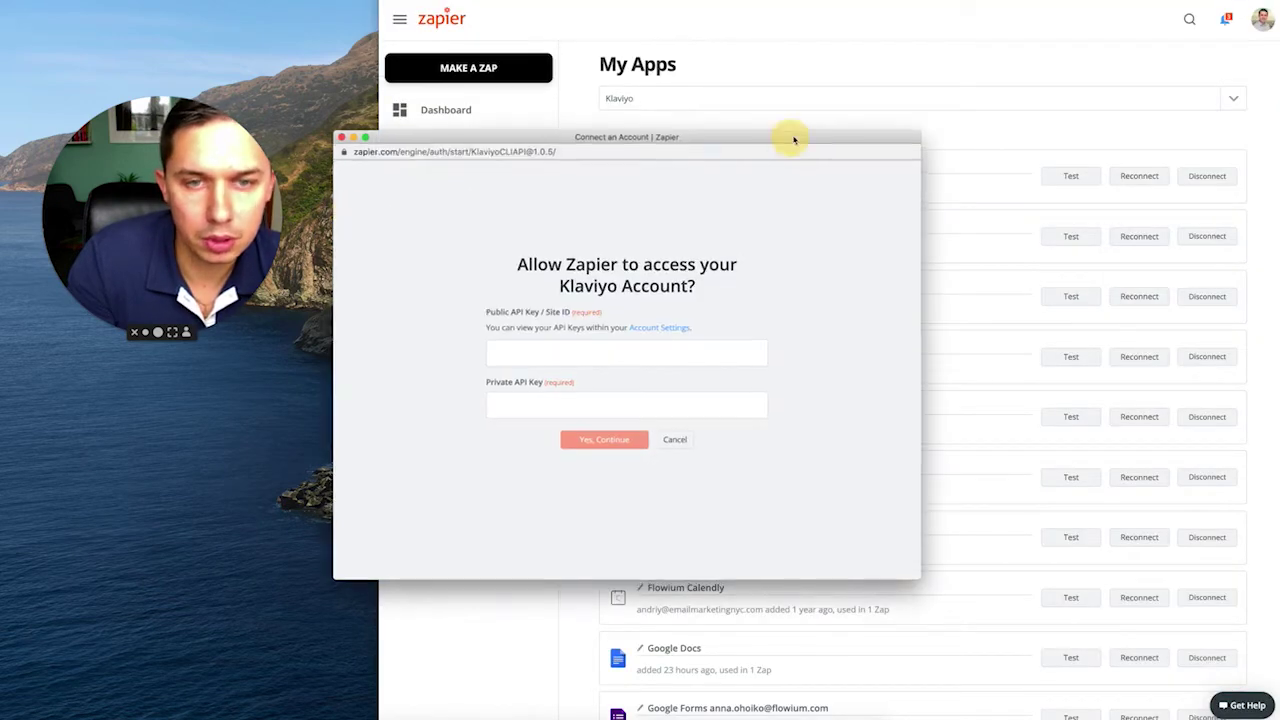
left_click_drag(791, 137, 815, 112)
left_click(535, 378)
key("super+v")
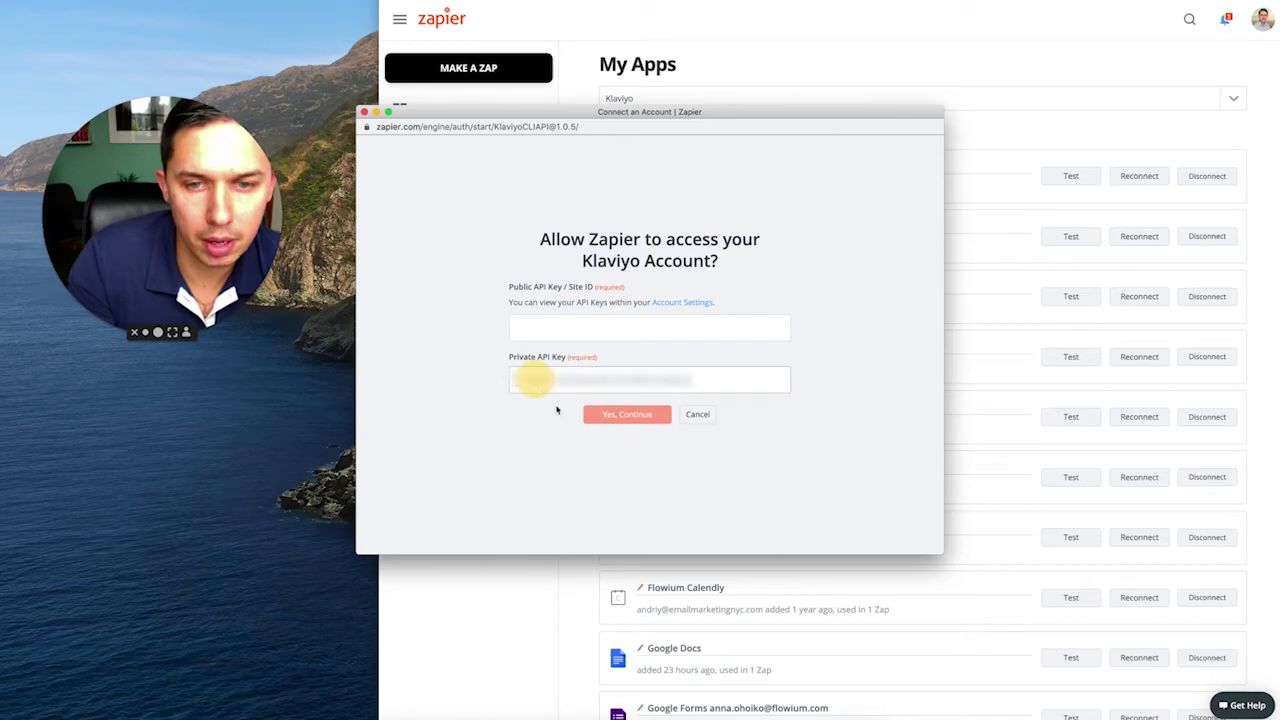
Copy the public API key from Klaviyo, paste it into the Public API Key / Site ID field, and authorize the connection in Zapier
key("super+grave")
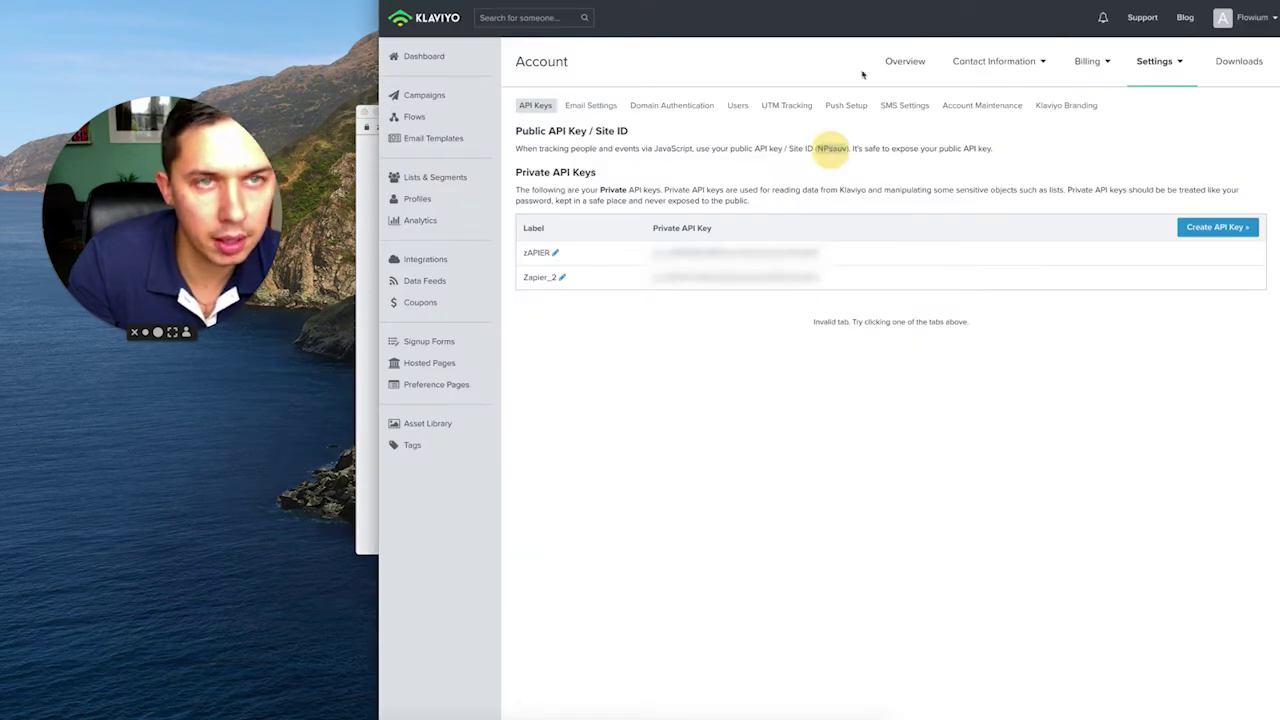
key("super+grave")
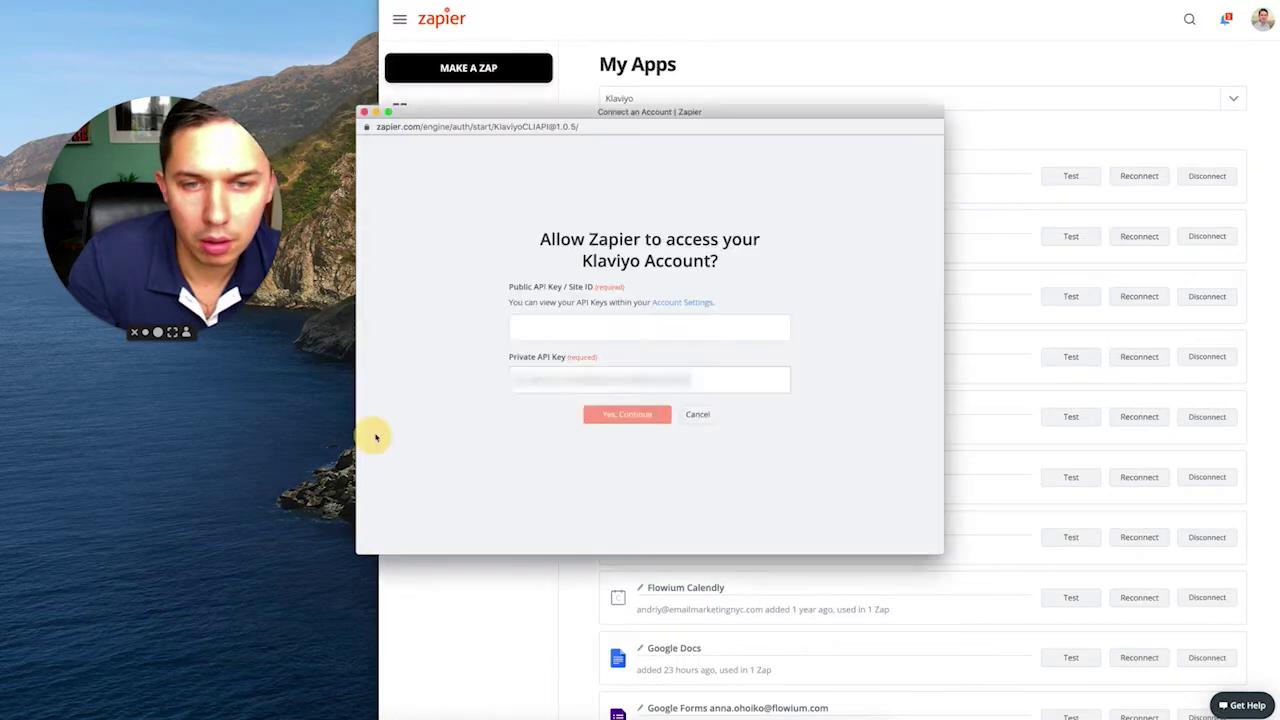
left_click(371, 434)
left_click(591, 326)
key("super+v")
left_click(624, 414)
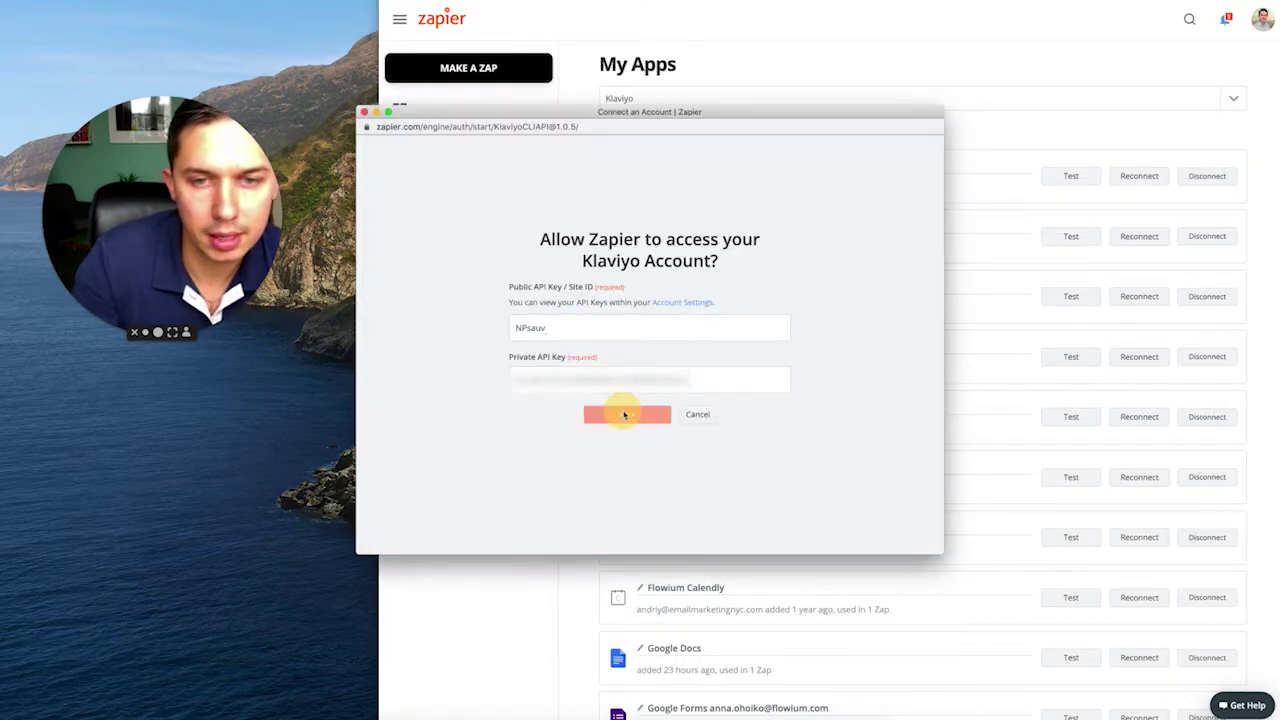
Test the newly added Klaviyo connection, the one ending in #2, in the list of connected apps
scroll(586, 334, "down", 10)
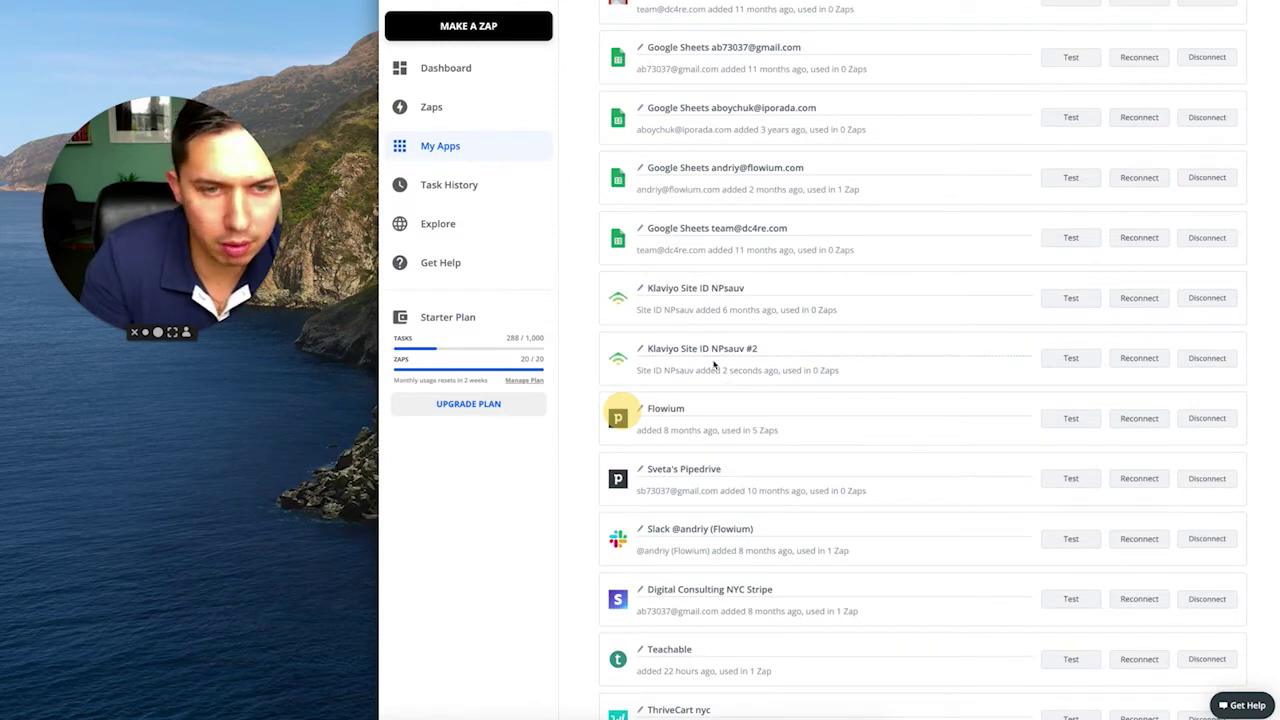
left_click(1079, 367)
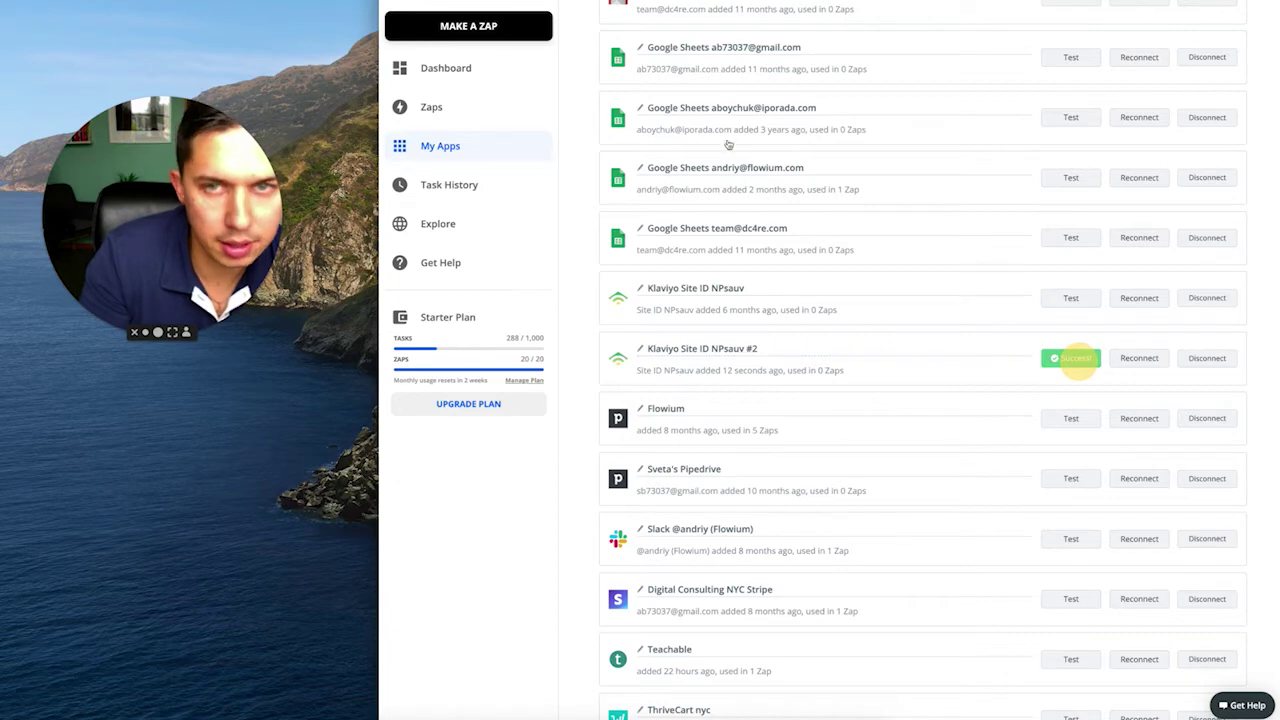
scroll(463, 60, "up", 5)
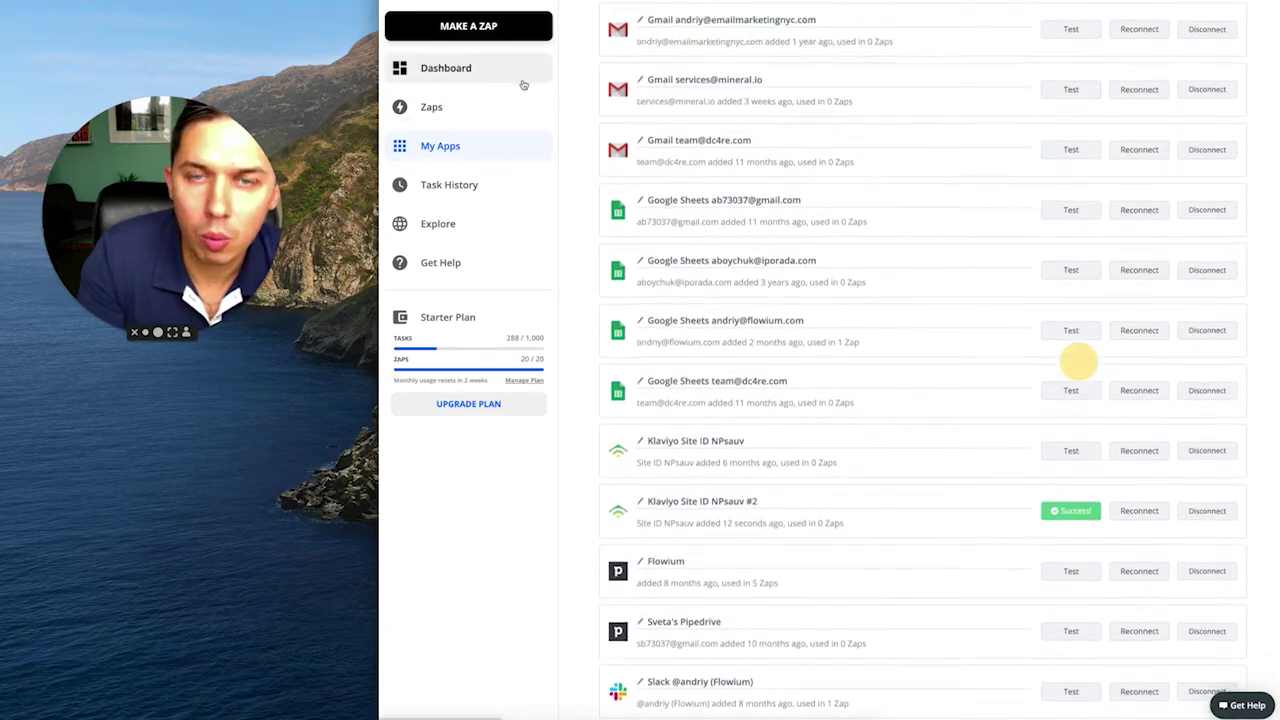
scroll(475, 180, "up", 1)
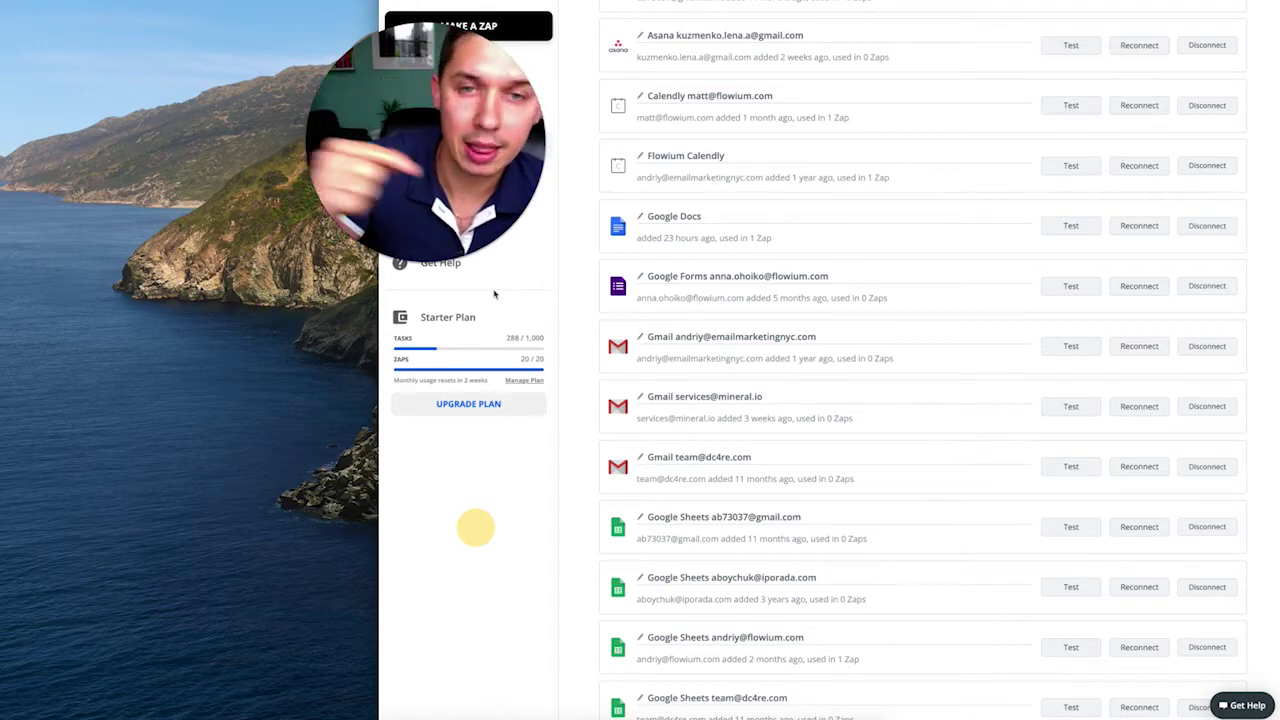
Start a new zap with Google Forms as the trigger app and New Response in Spreadsheet as the event
left_click(475, 30)
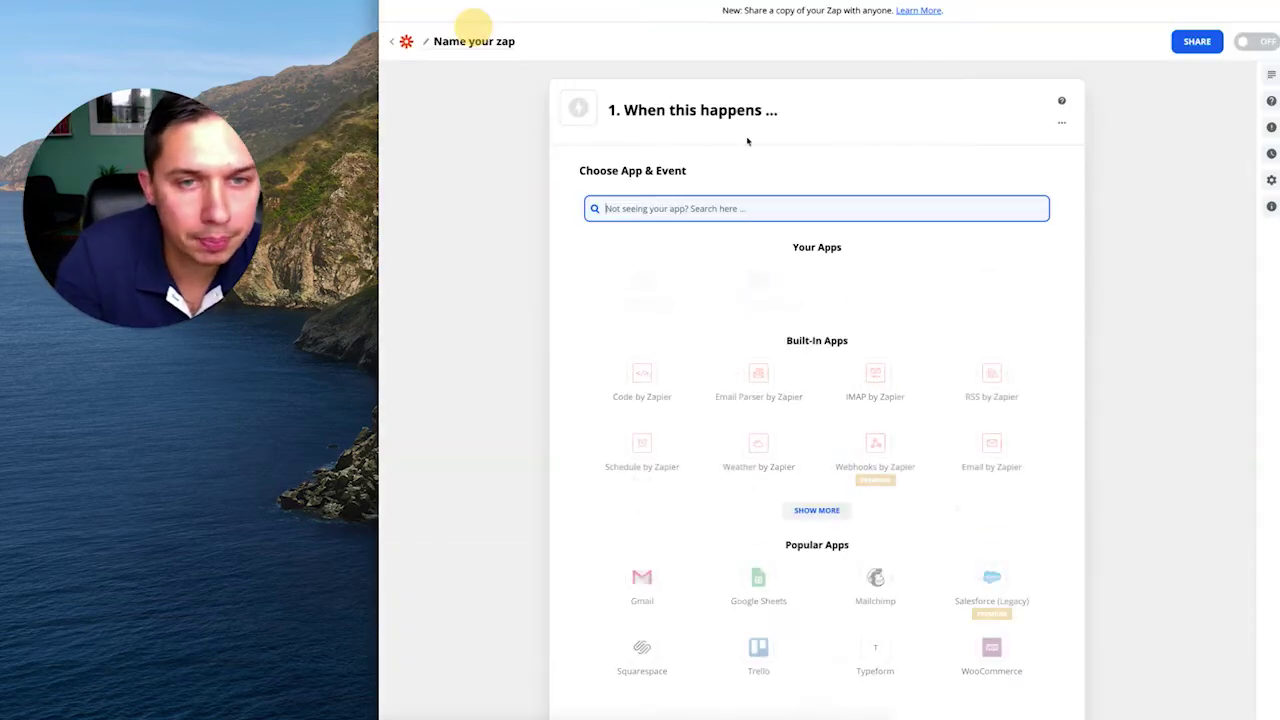
scroll(805, 298, "down", 2)
scroll(797, 307, "up", 1)
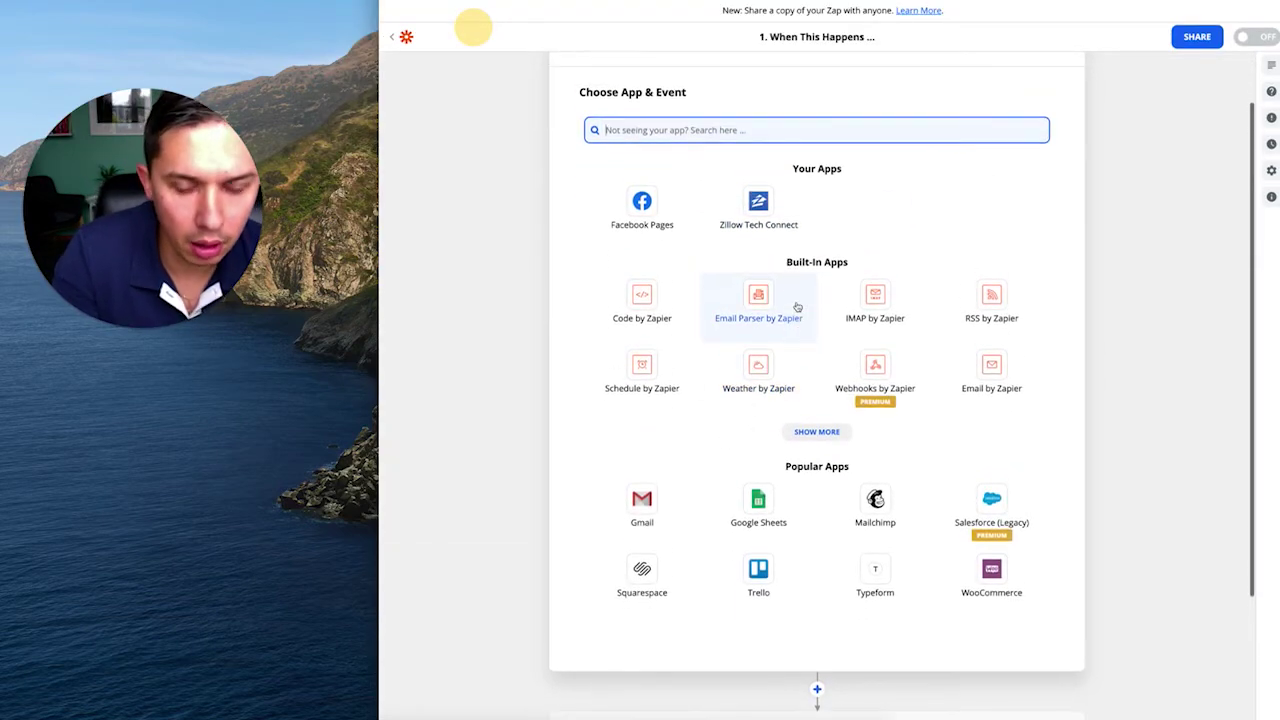
type("googl")
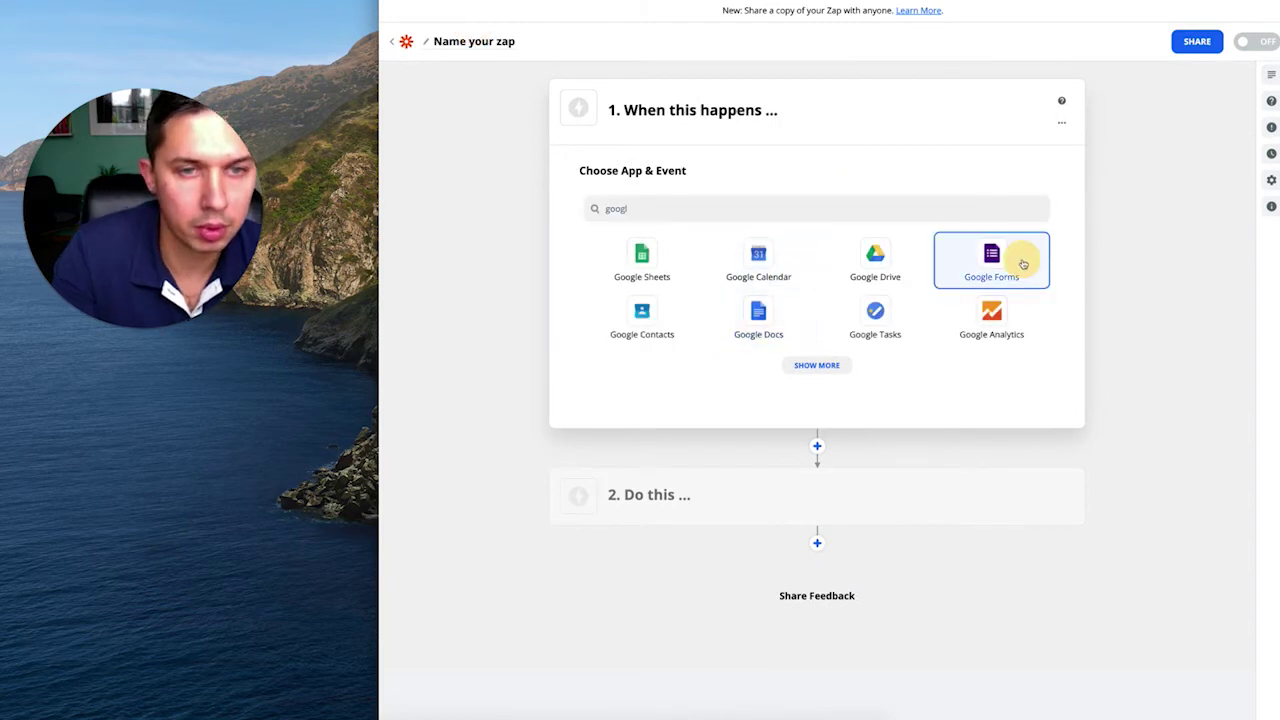
left_click(1020, 257)
left_click_drag(182, 176, 306, 142)
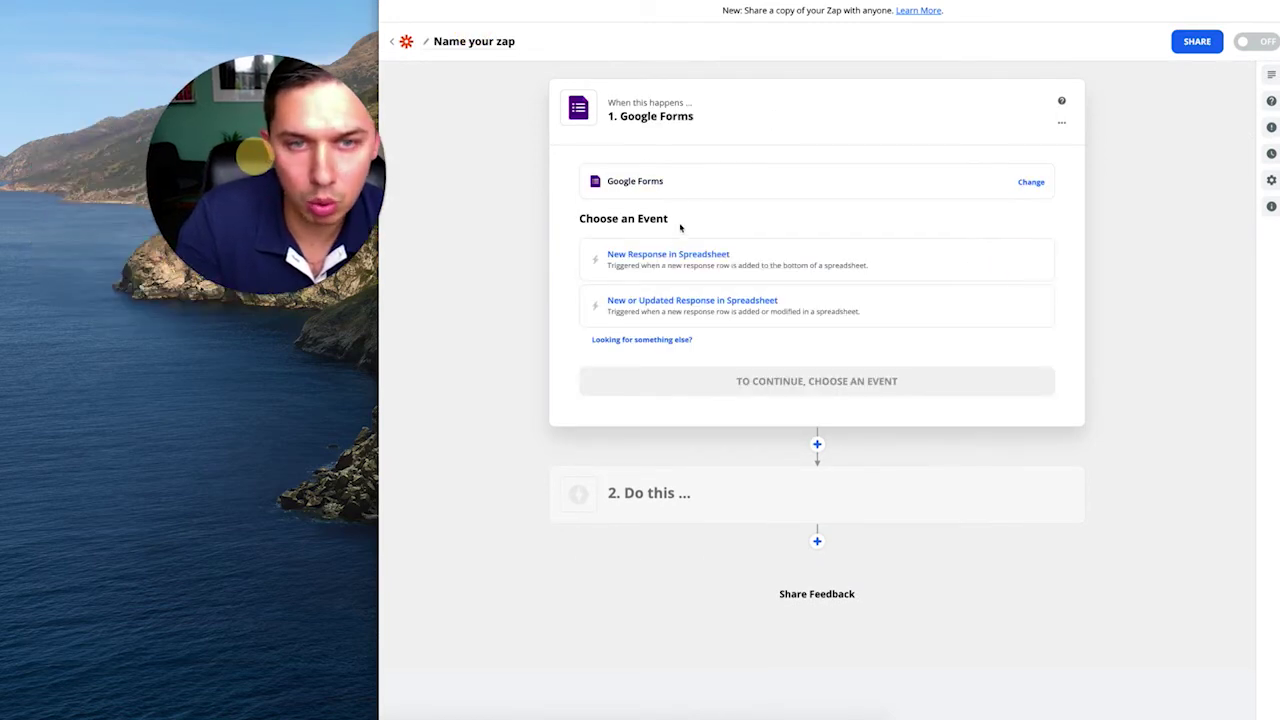
left_click(714, 256)
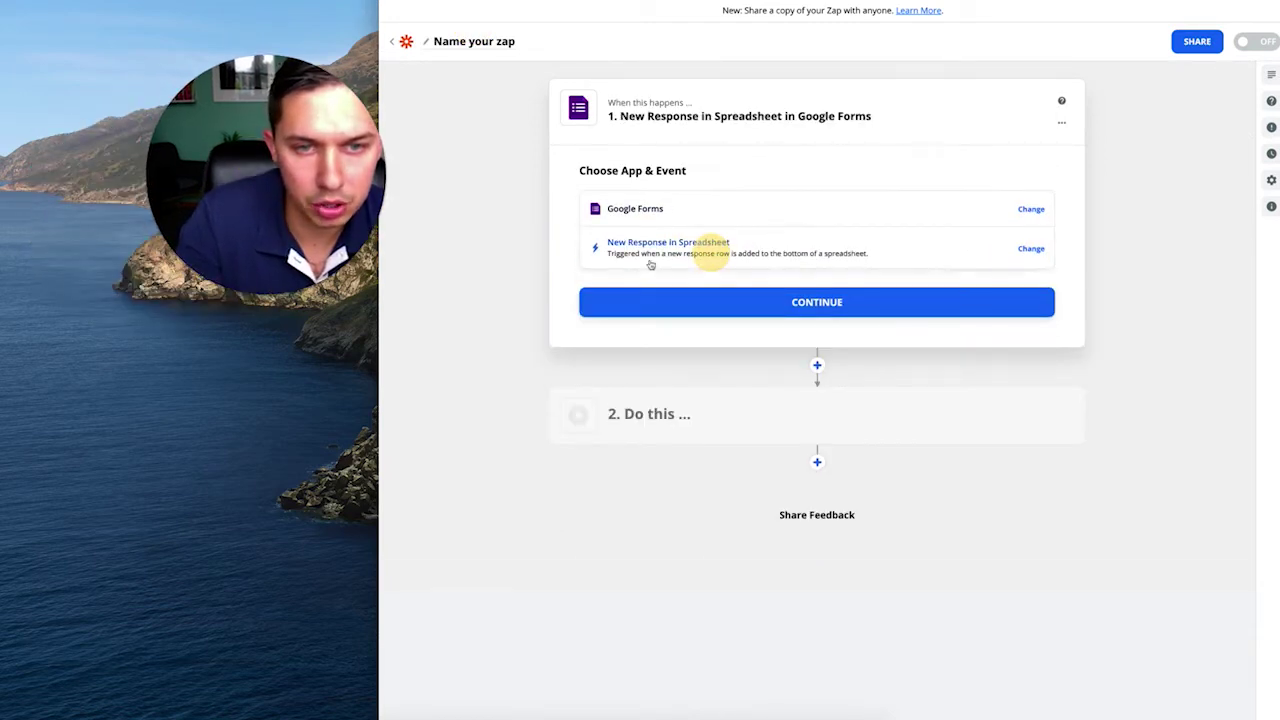
left_click(830, 304)
left_click(733, 162)
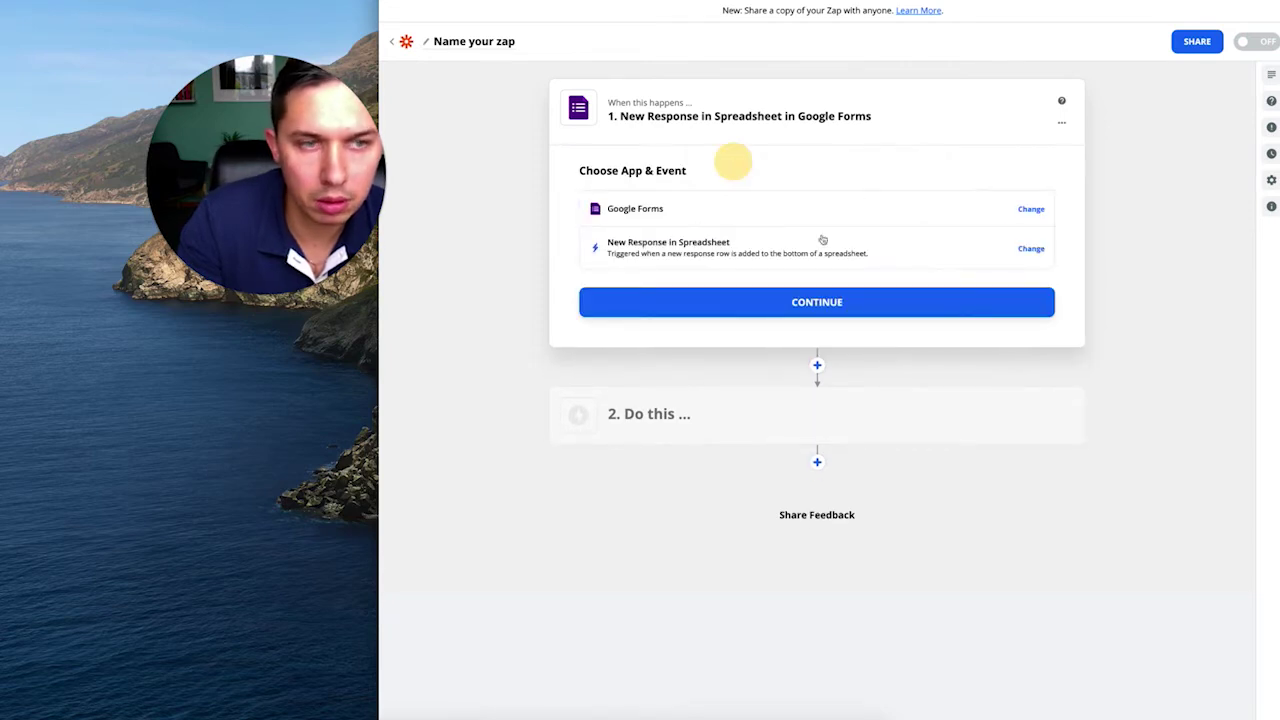
left_click(1031, 210)
left_click(637, 338)
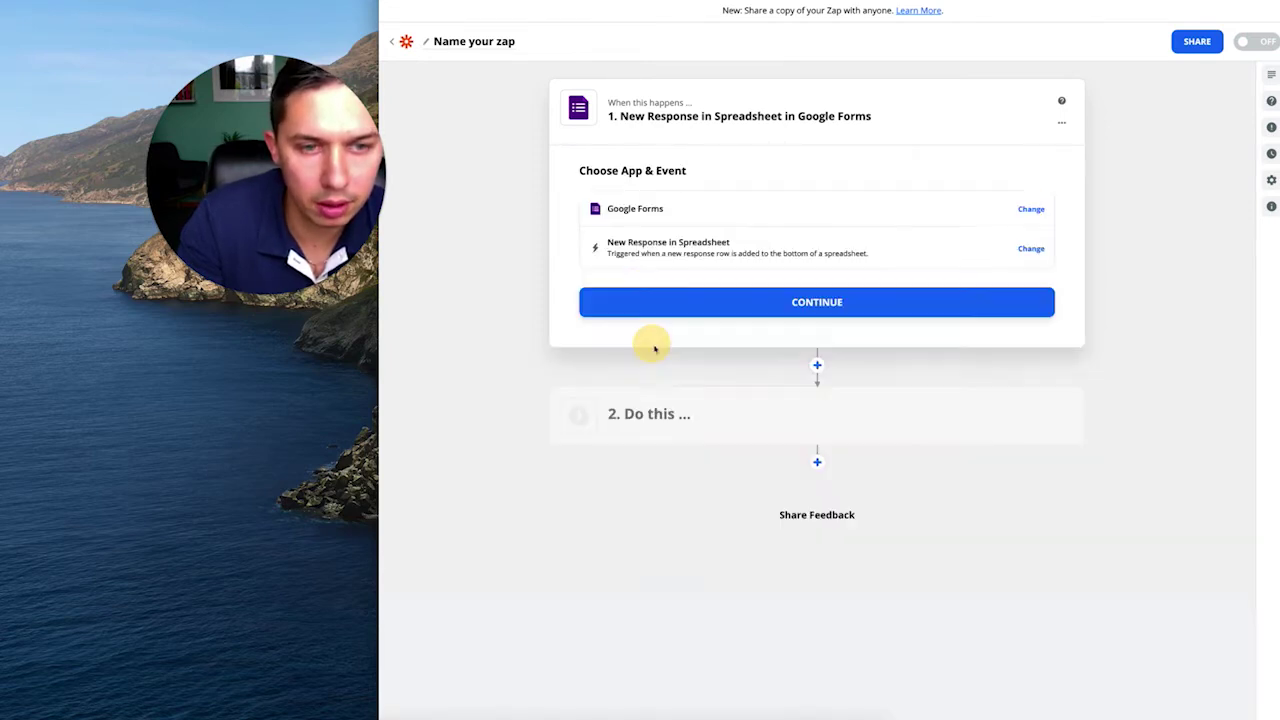
Continue to the trigger's account setup and connect the personal Gmail account to Zapier through Google sign-in
left_click(720, 302)
left_click_drag(821, 69, 819, 45)
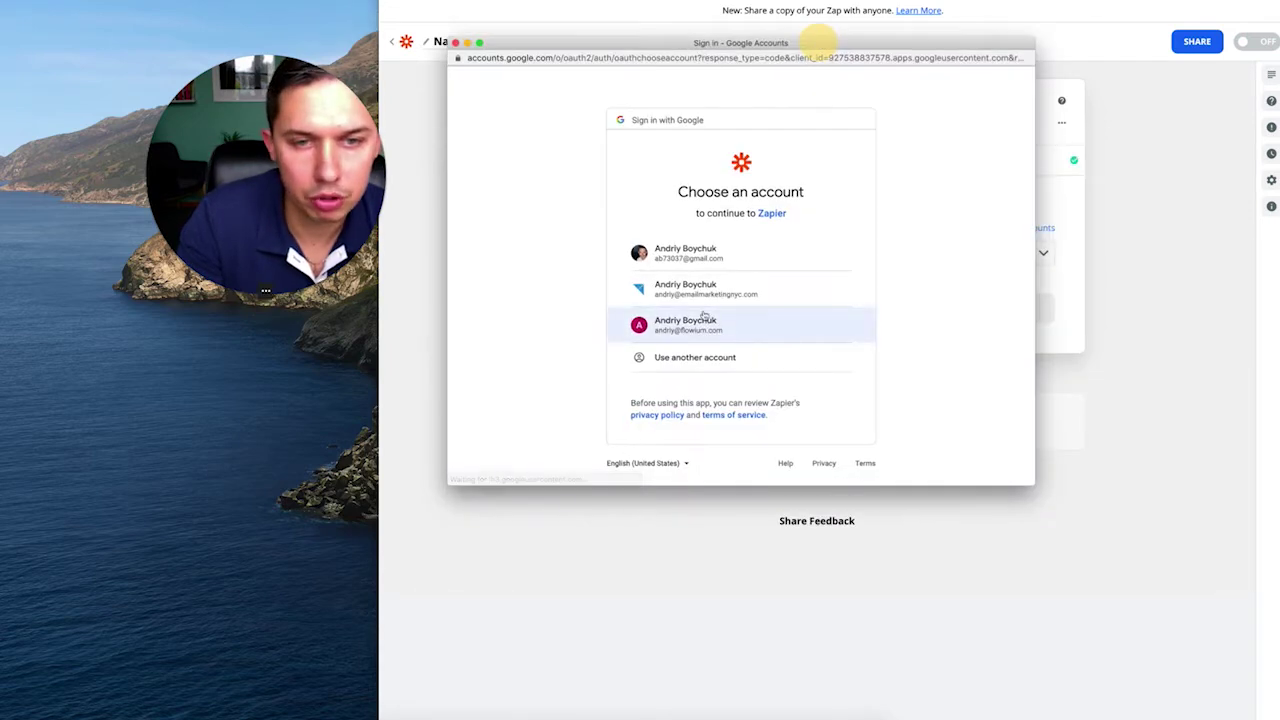
left_click(700, 258)
left_click(823, 457)
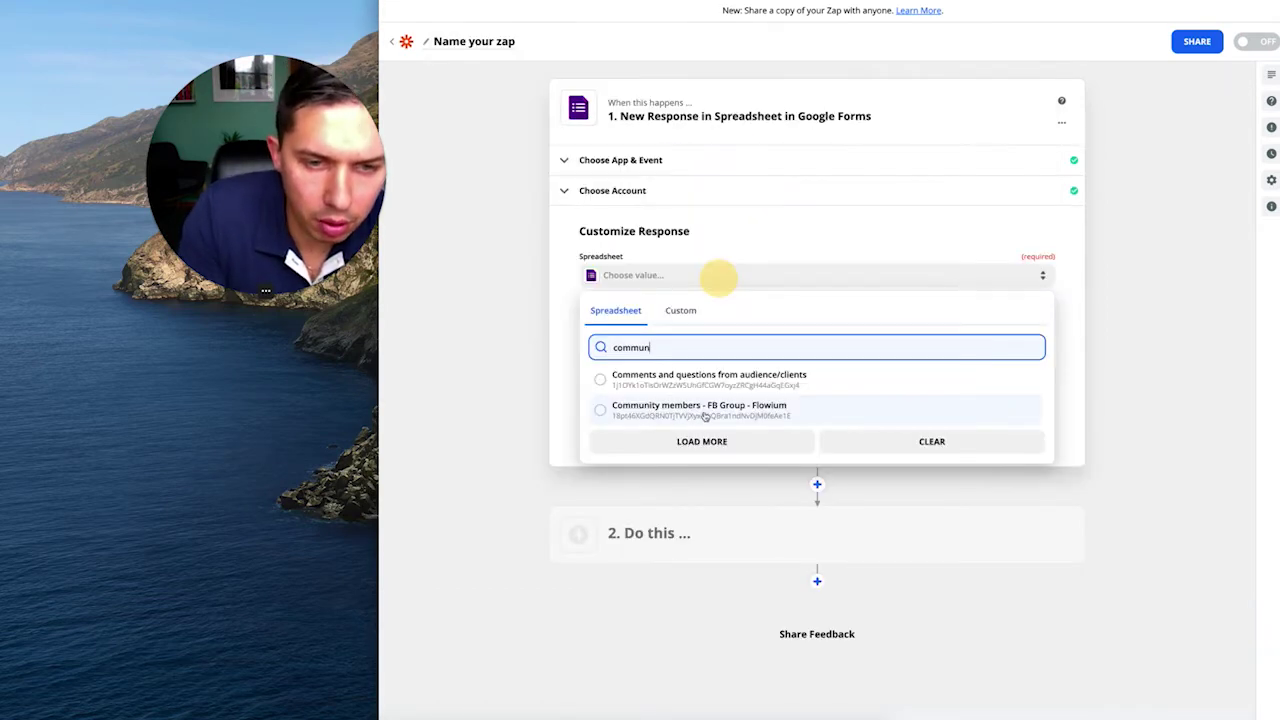
Set the trigger's spreadsheet to Community members - FB Group - Flowium and its worksheet to Sheet1, continue, and test the trigger
left_click(735, 411)
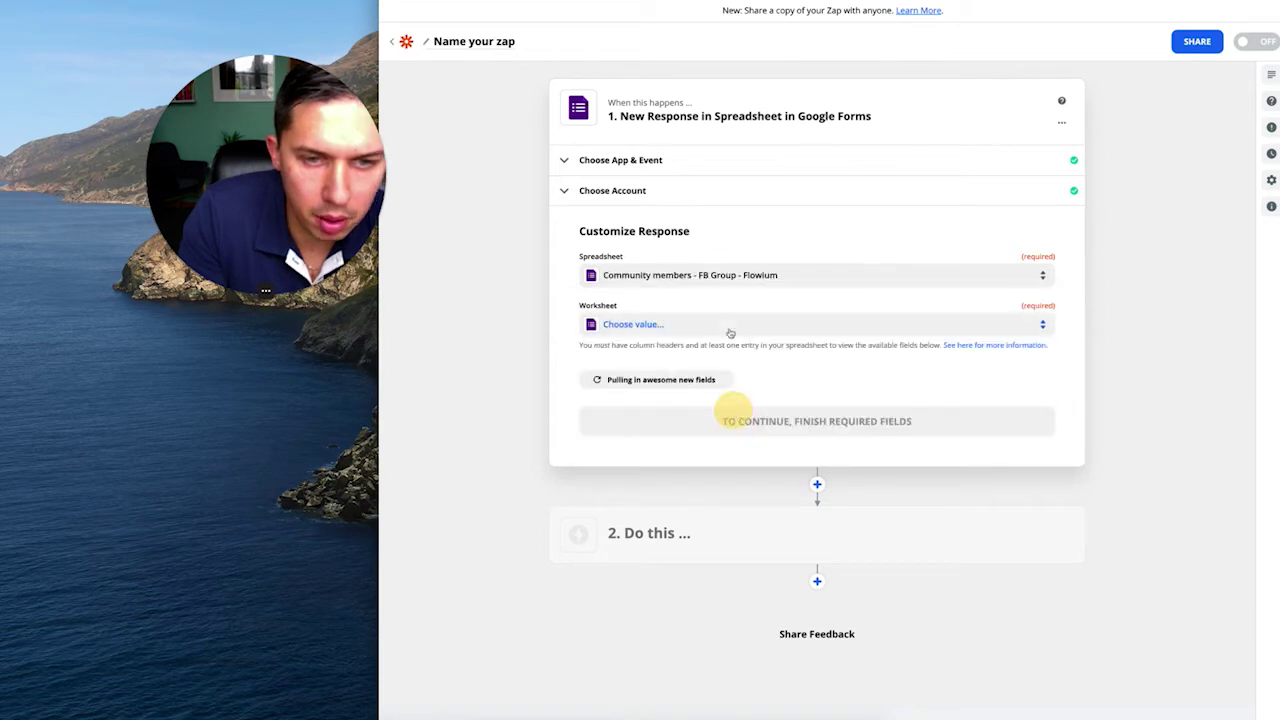
left_click(690, 325)
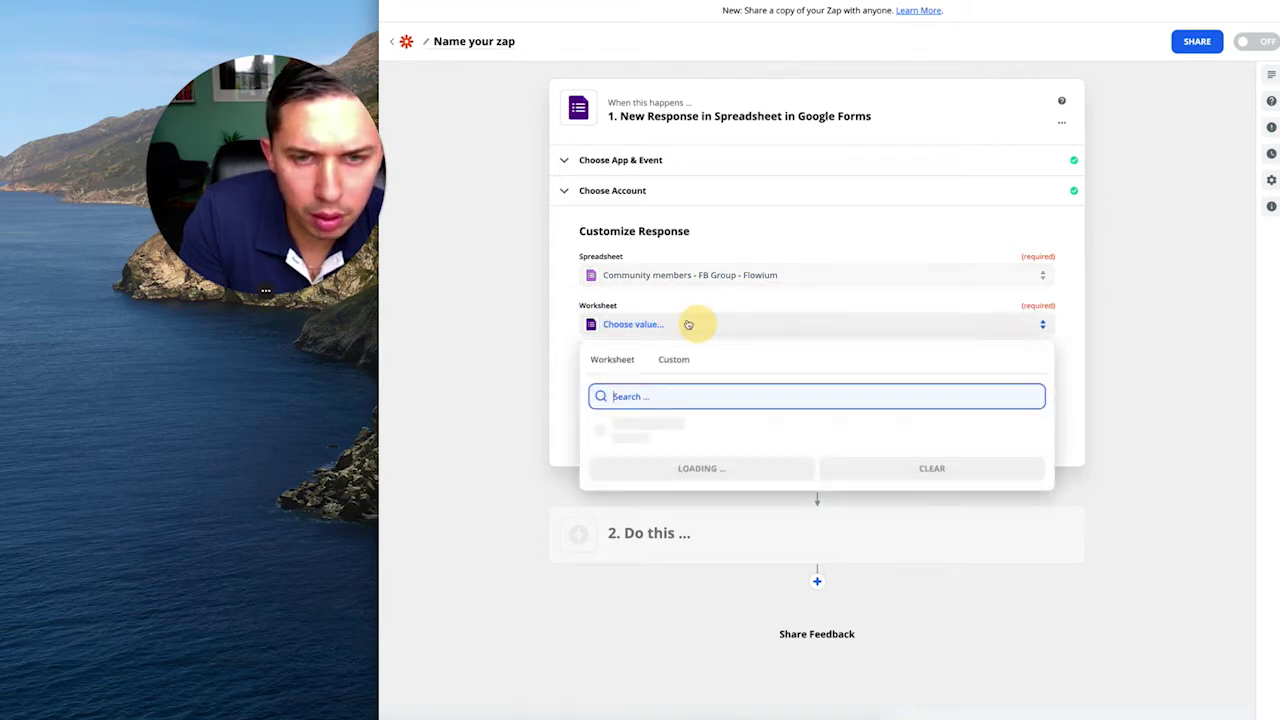
left_click(737, 430)
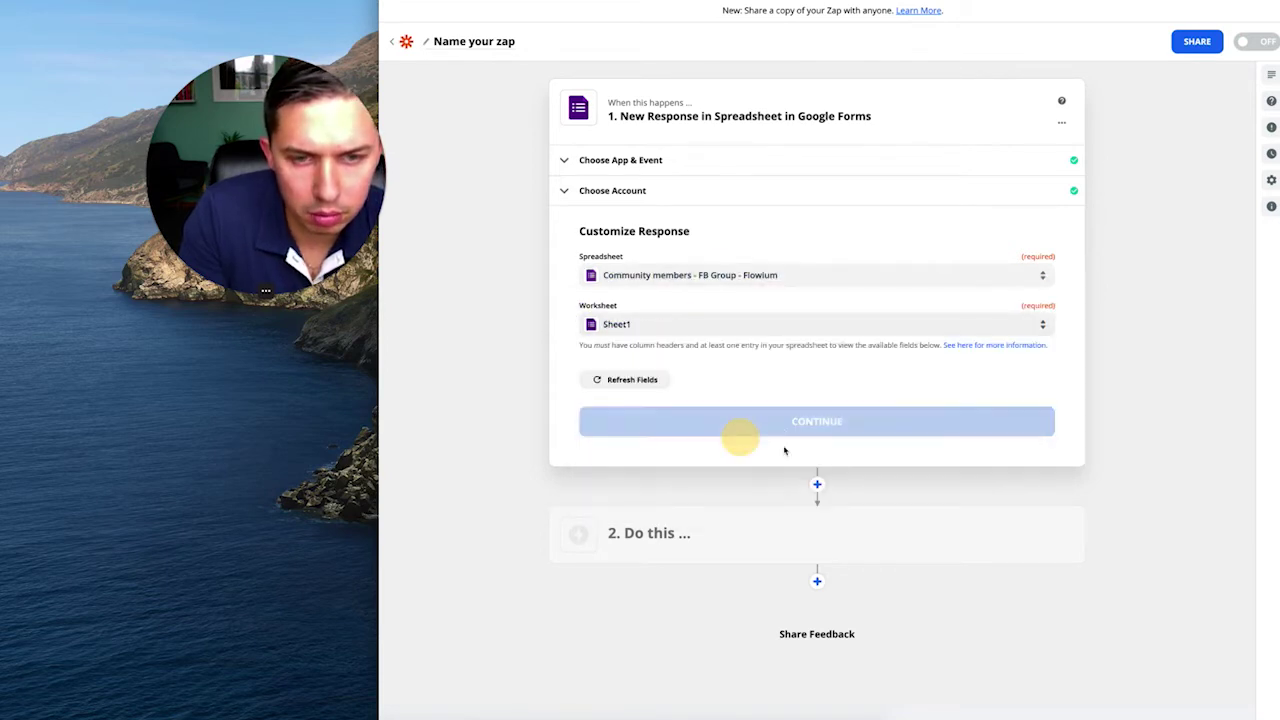
left_click(849, 421)
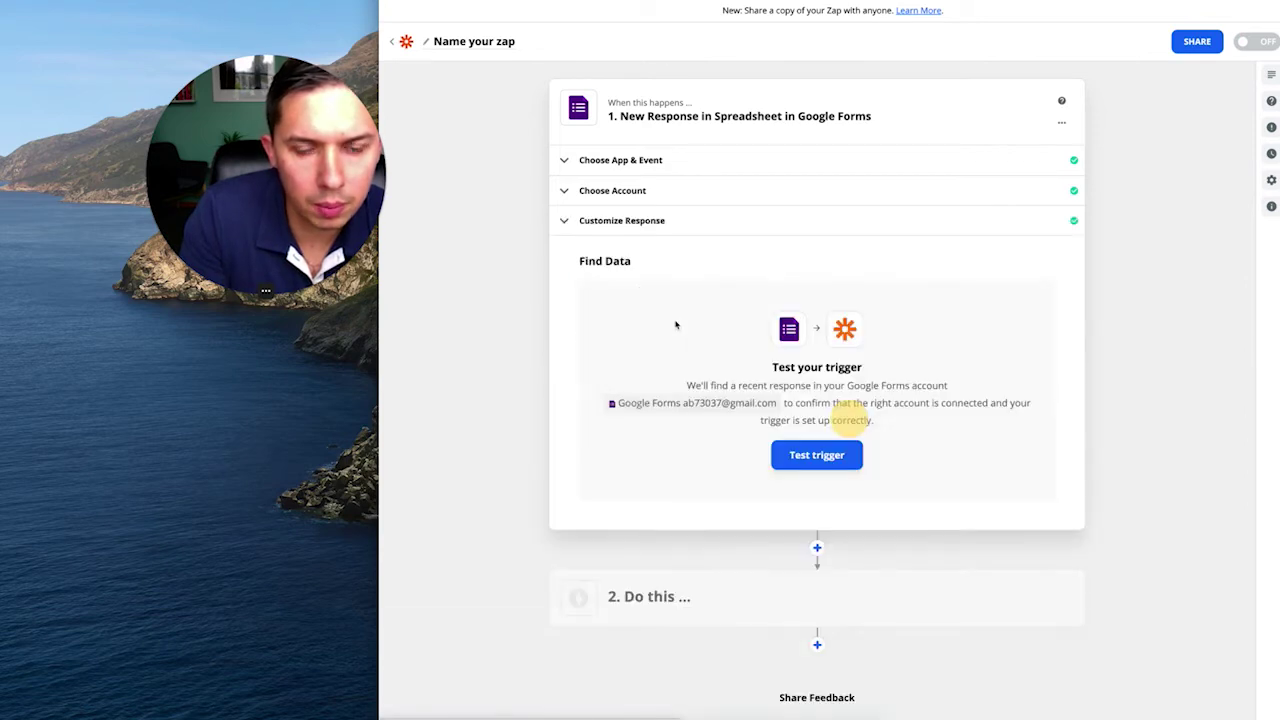
left_click(817, 458)
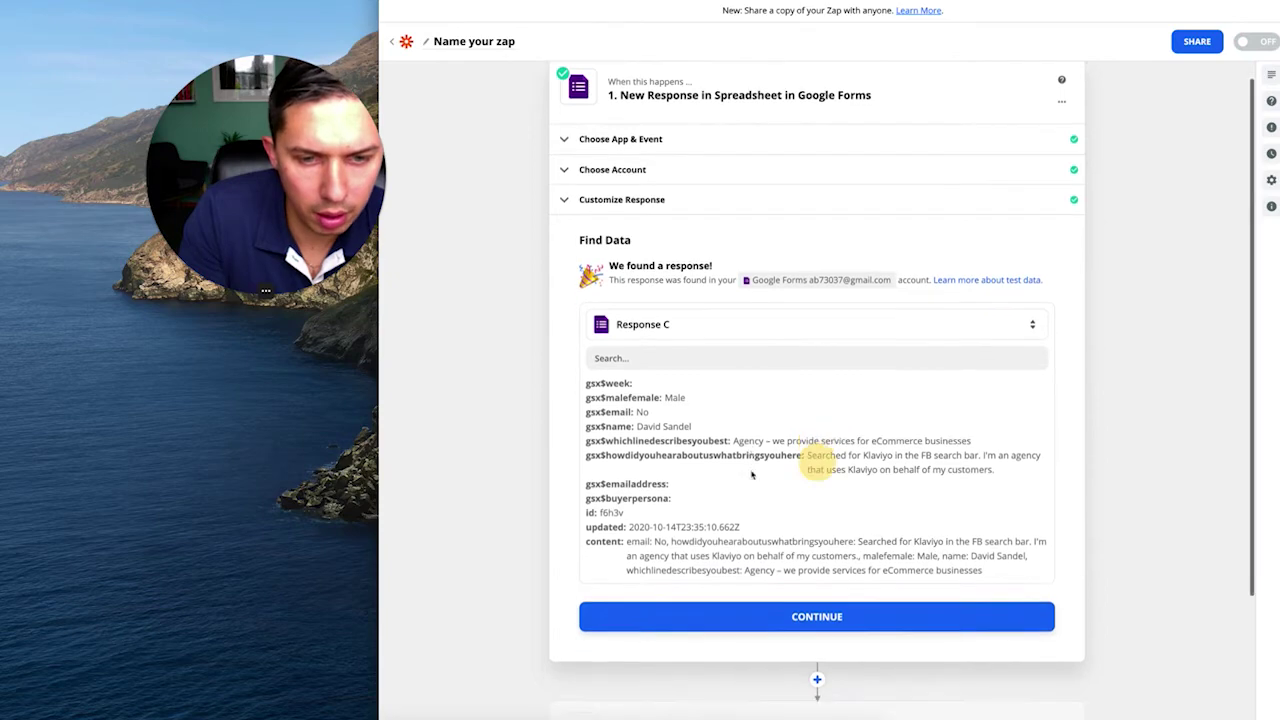
scroll(650, 487, "down", 2)
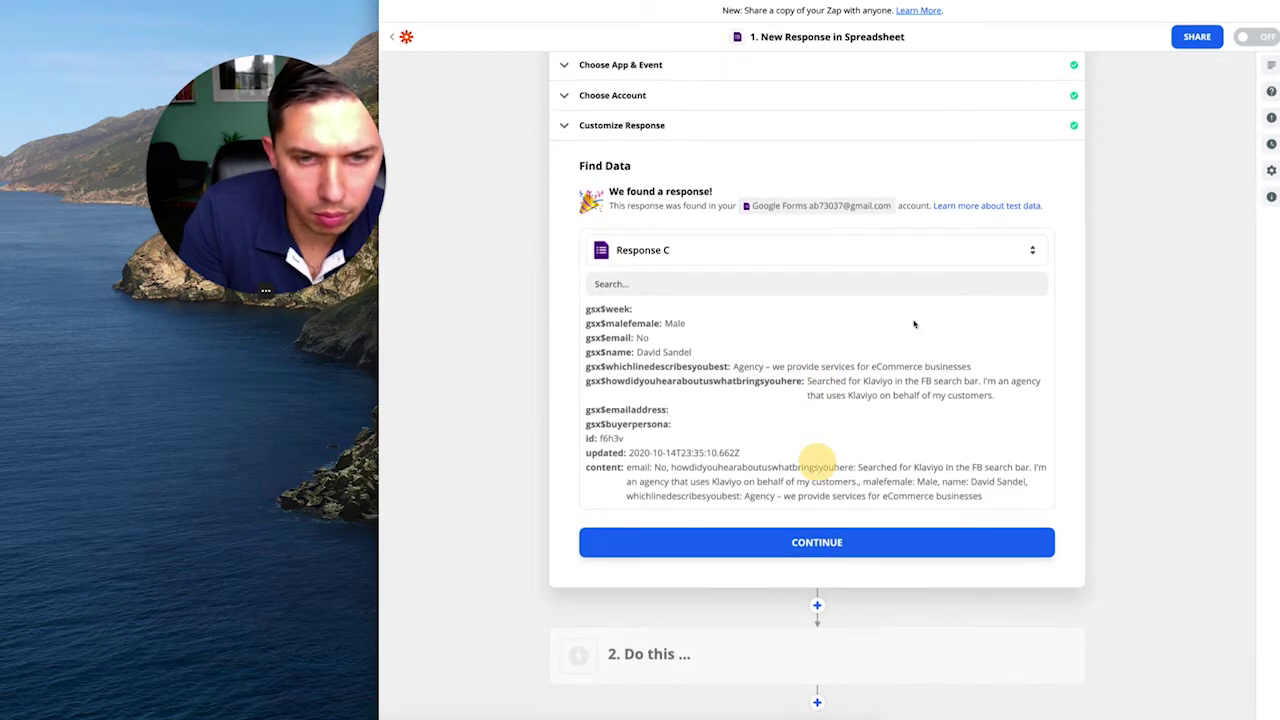
Recheck the trigger's account, reselect the worksheet in the response settings, and test the trigger again
scroll(740, 190, "up", 1)
left_click(726, 150)
left_click(732, 254)
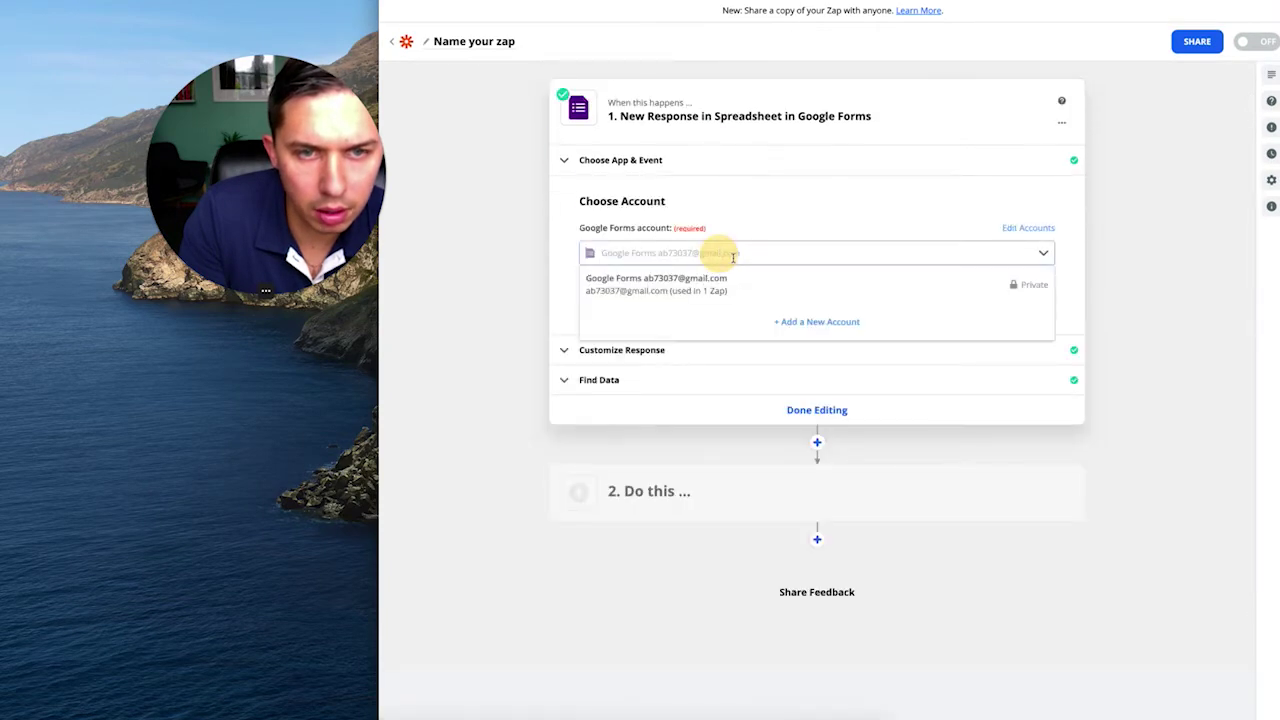
left_click(762, 212)
left_click(710, 349)
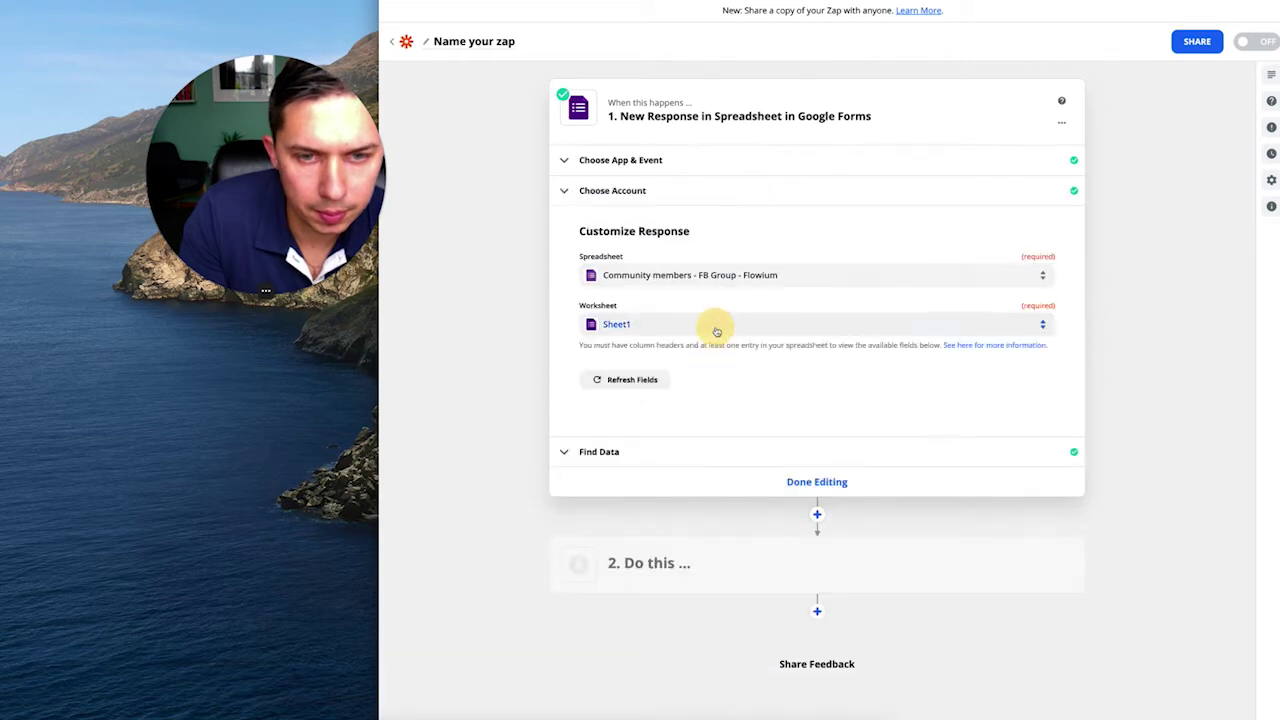
left_click(714, 324)
left_click(640, 457)
left_click(797, 428)
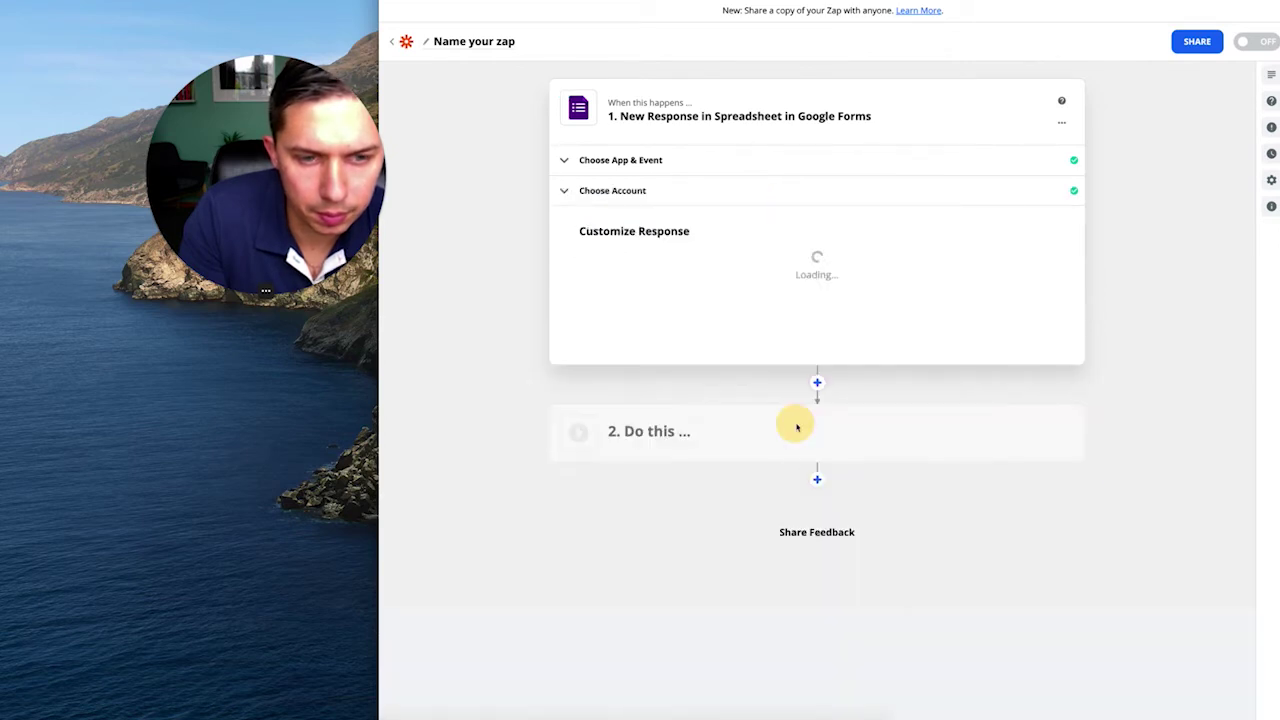
left_click(850, 420)
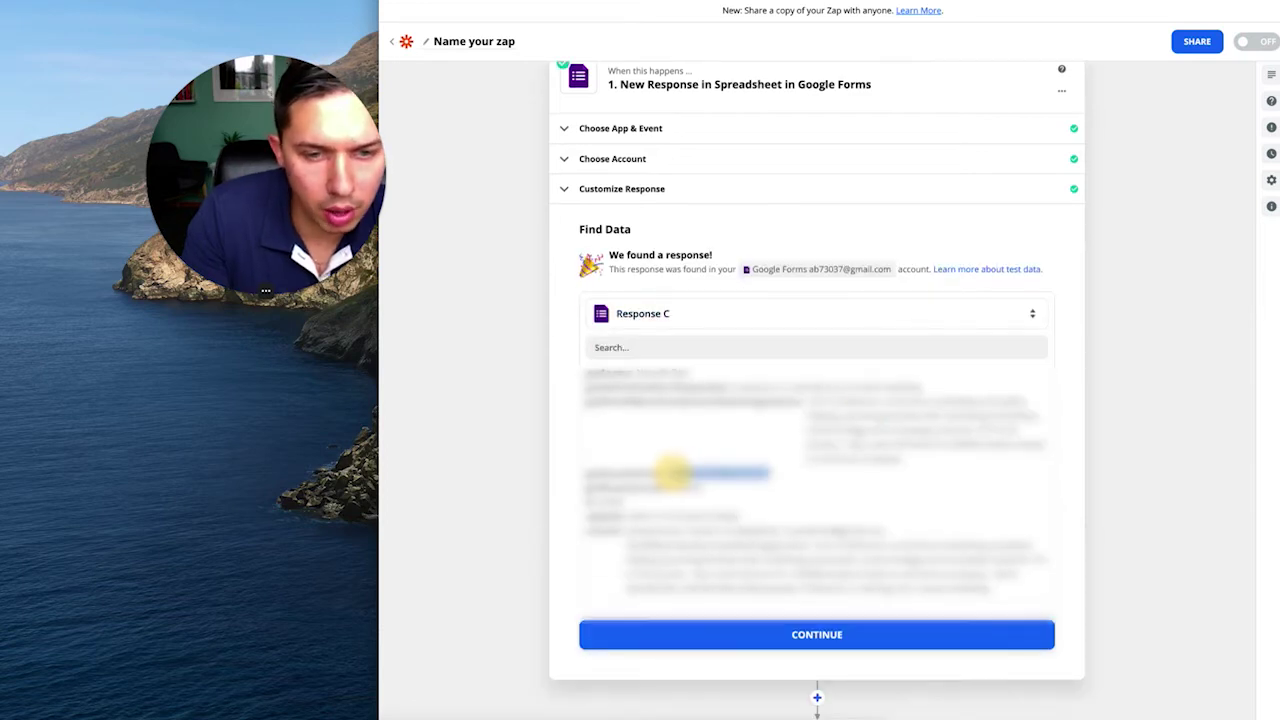
Continue to the zap's action and choose Klaviyo with the Add Subscriber event
left_click(838, 636)
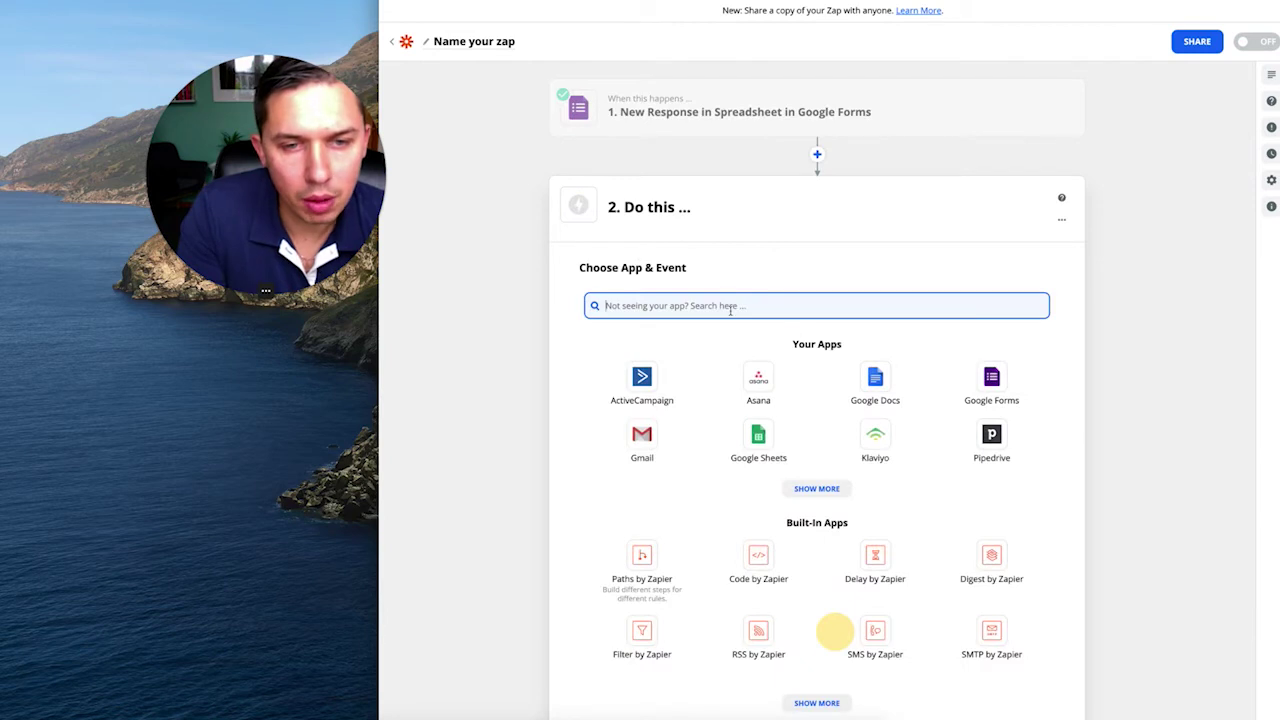
type("klav")
left_click(651, 354)
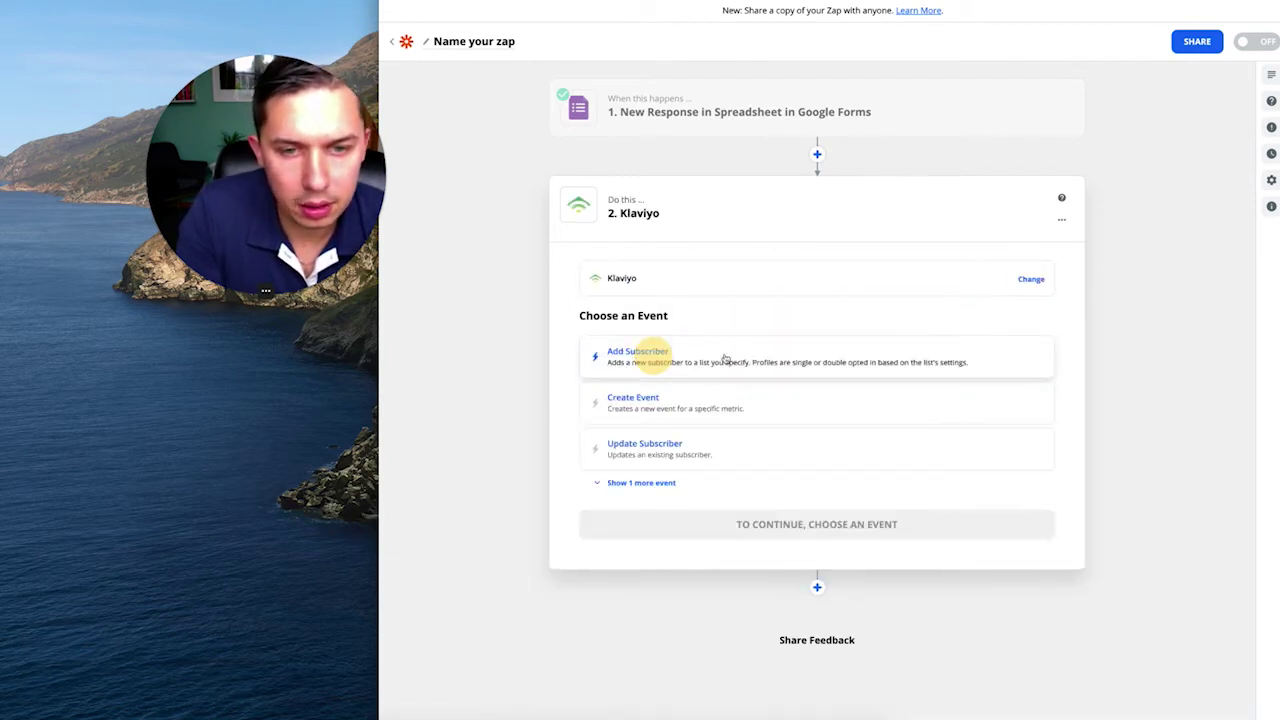
left_click(725, 358)
left_click(820, 397)
Select the Klaviyo connection ending in #2 as the action's account and set the subscriber list to Newsletter
left_click(665, 350)
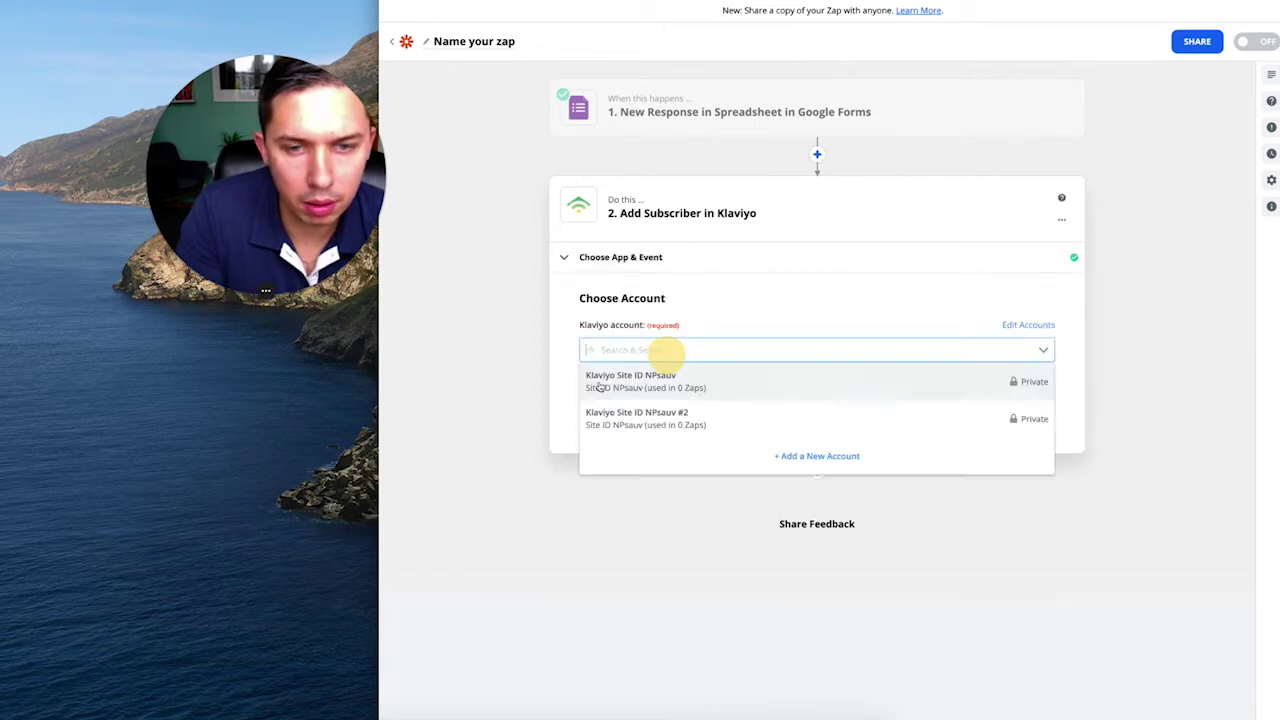
left_click(695, 418)
left_click(808, 410)
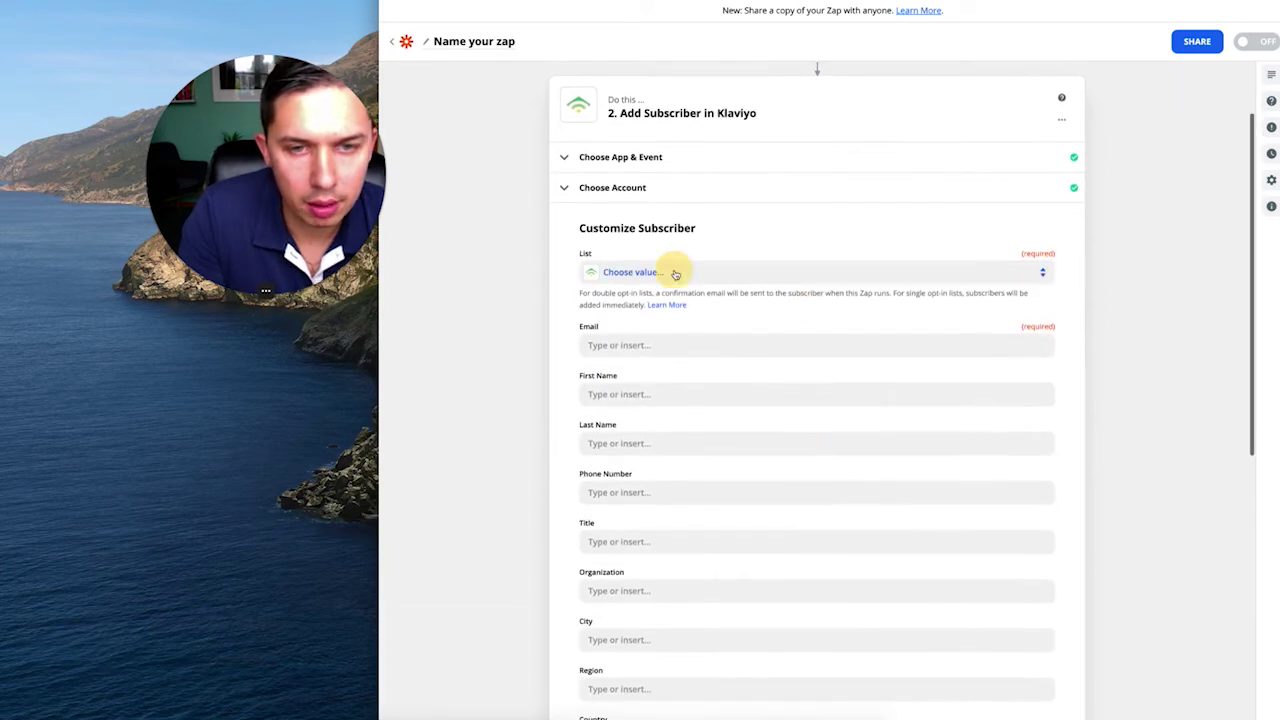
left_click(675, 272)
left_click(659, 430)
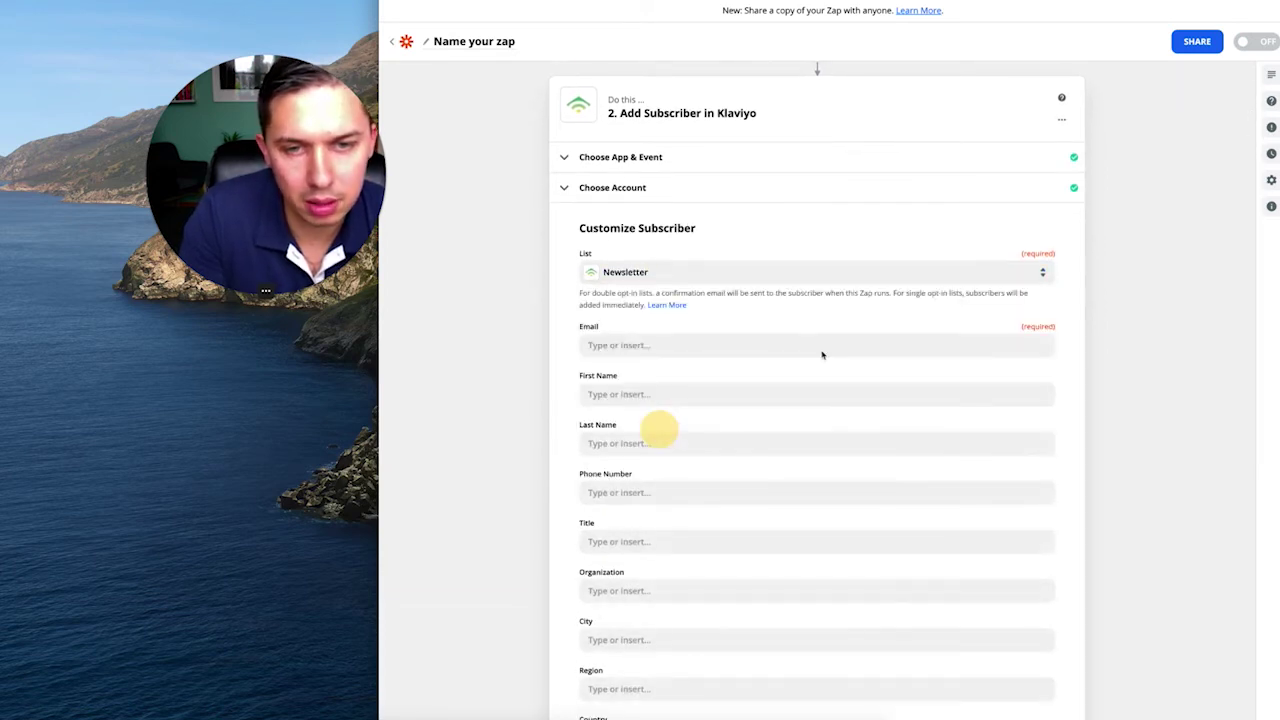
Map the subscriber's Email to the form response's emailaddress field and First Name to its name field
scroll(758, 330, "down", 2)
left_click(620, 285)
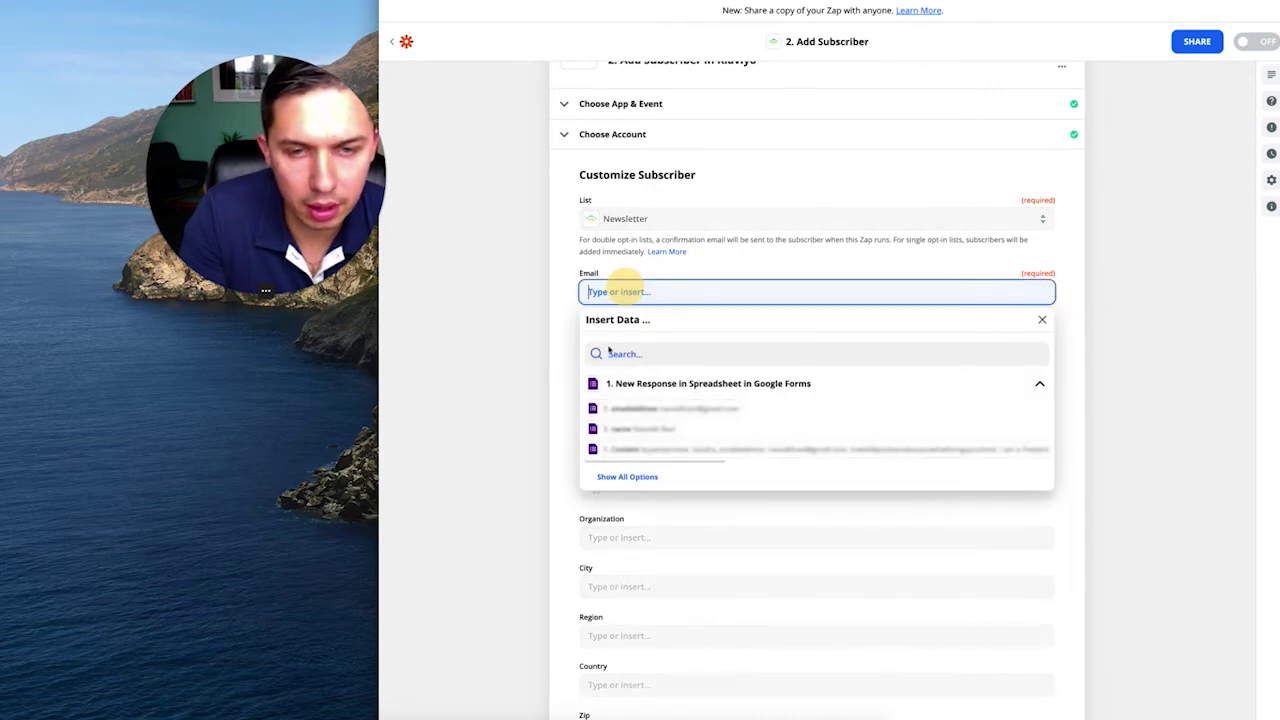
left_click(665, 408)
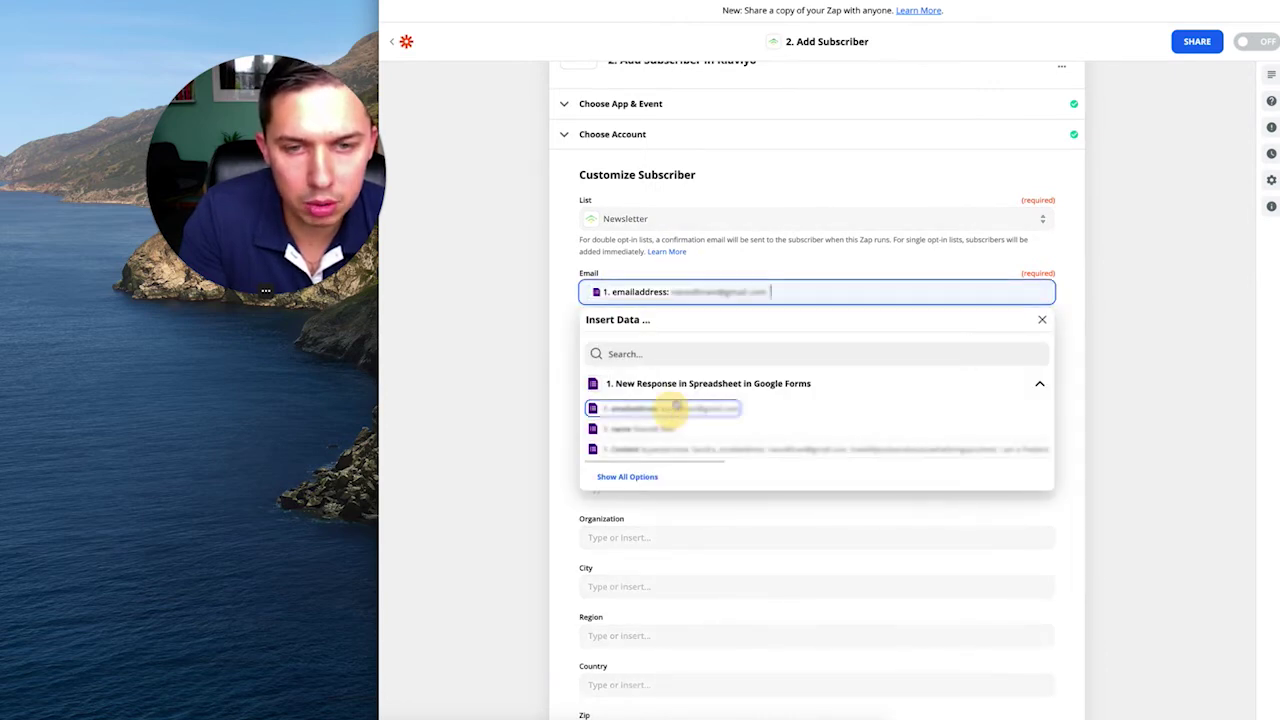
left_click(625, 341)
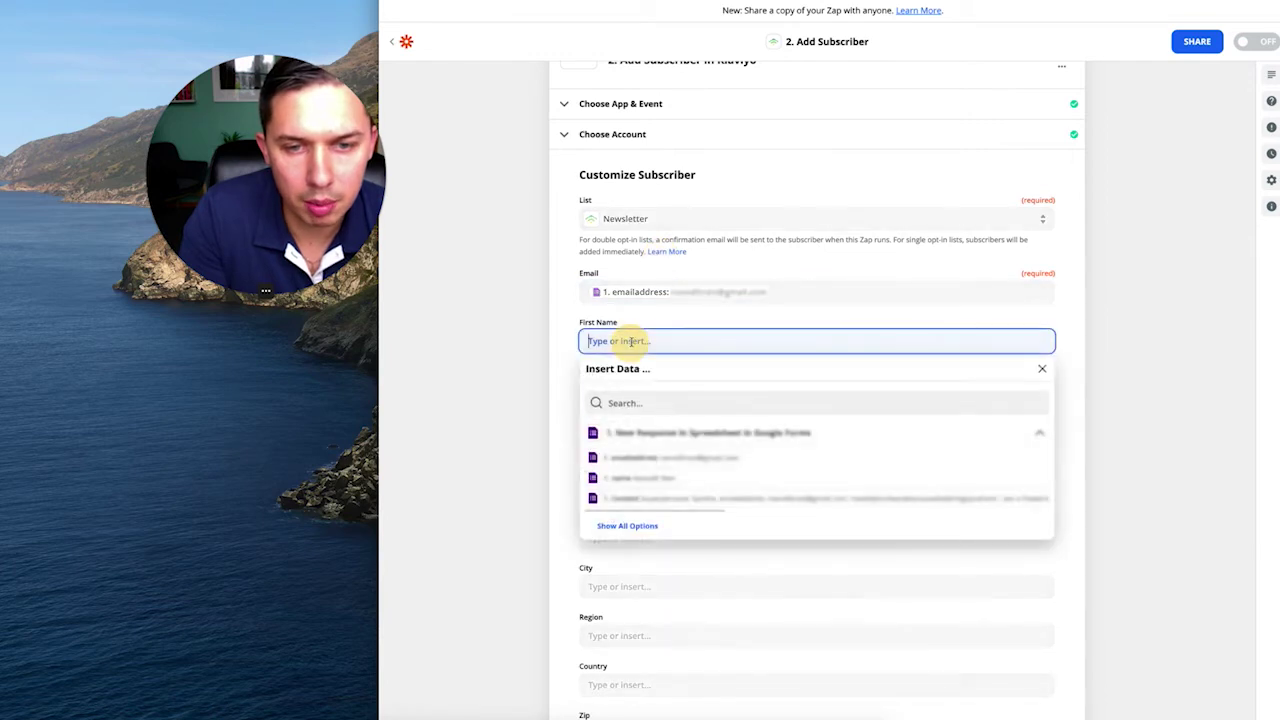
scroll(679, 452, "down", 1)
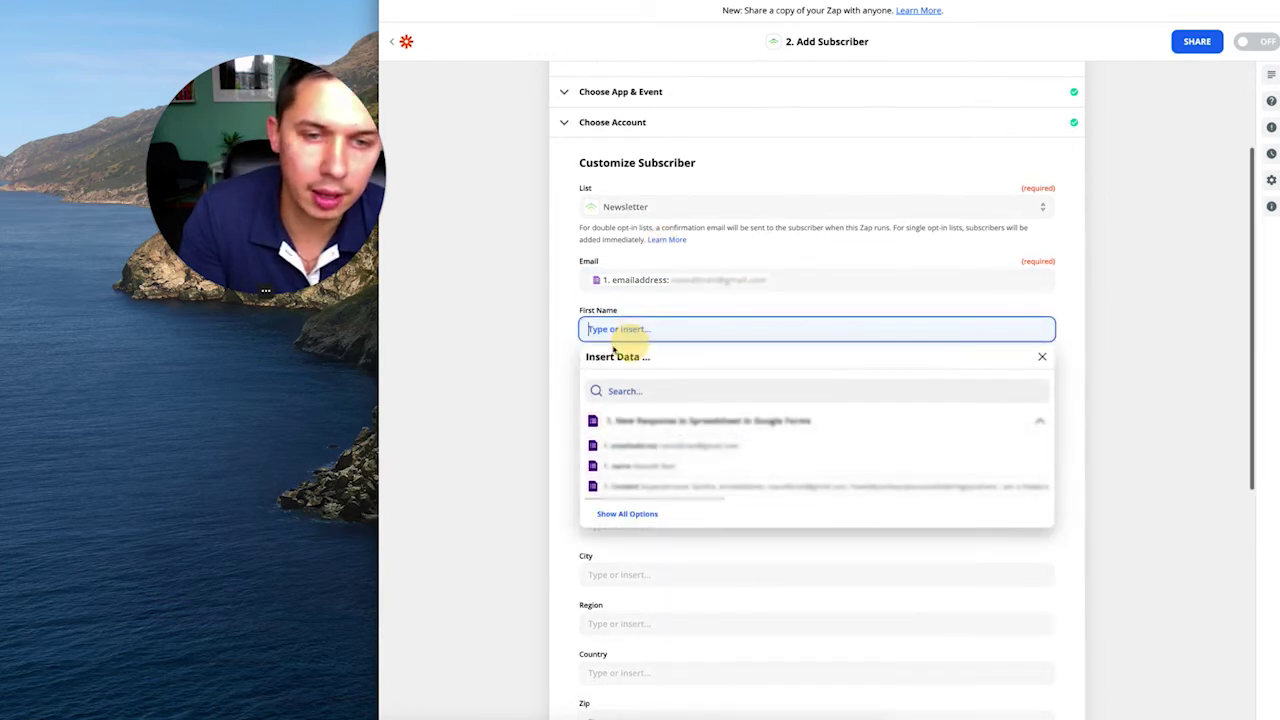
left_click(651, 463)
left_click(571, 297)
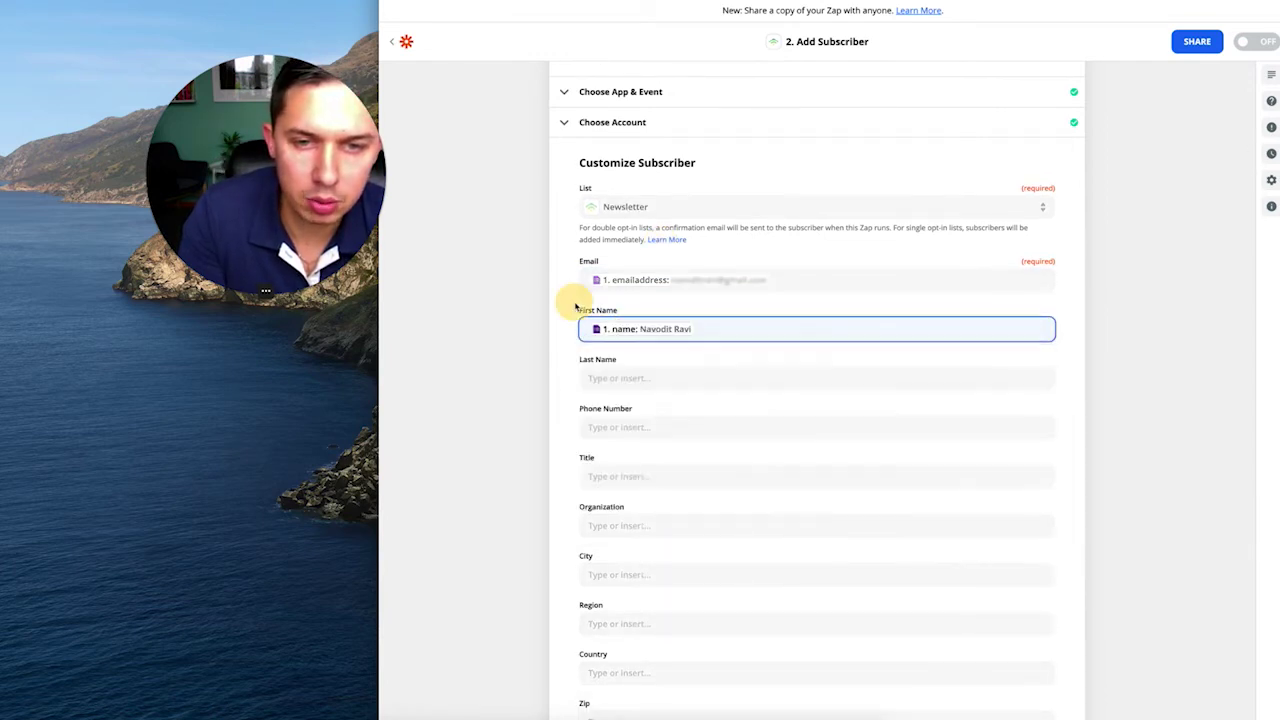
Leave the remaining subscriber fields empty, continue, and send the test subscriber to Klaviyo
scroll(776, 429, "down", 5)
scroll(776, 429, "down", 2)
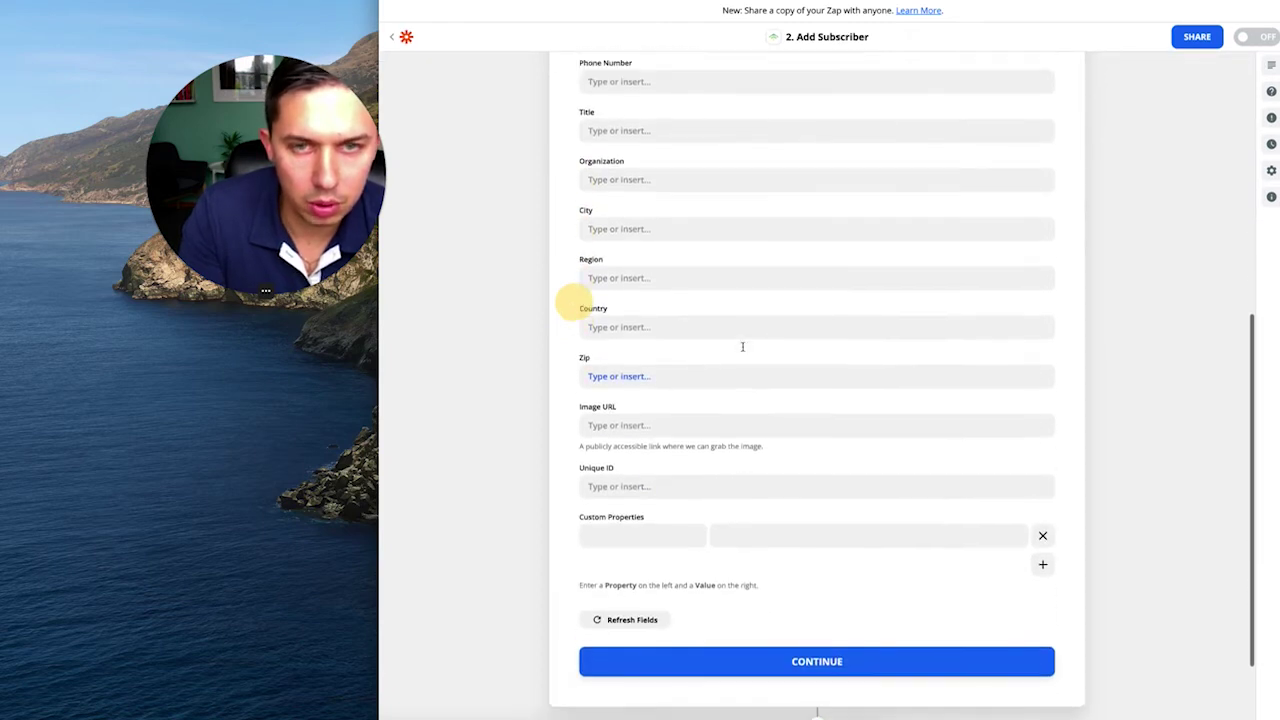
scroll(743, 351, "up", 2)
scroll(767, 357, "down", 1)
scroll(767, 357, "down", 4)
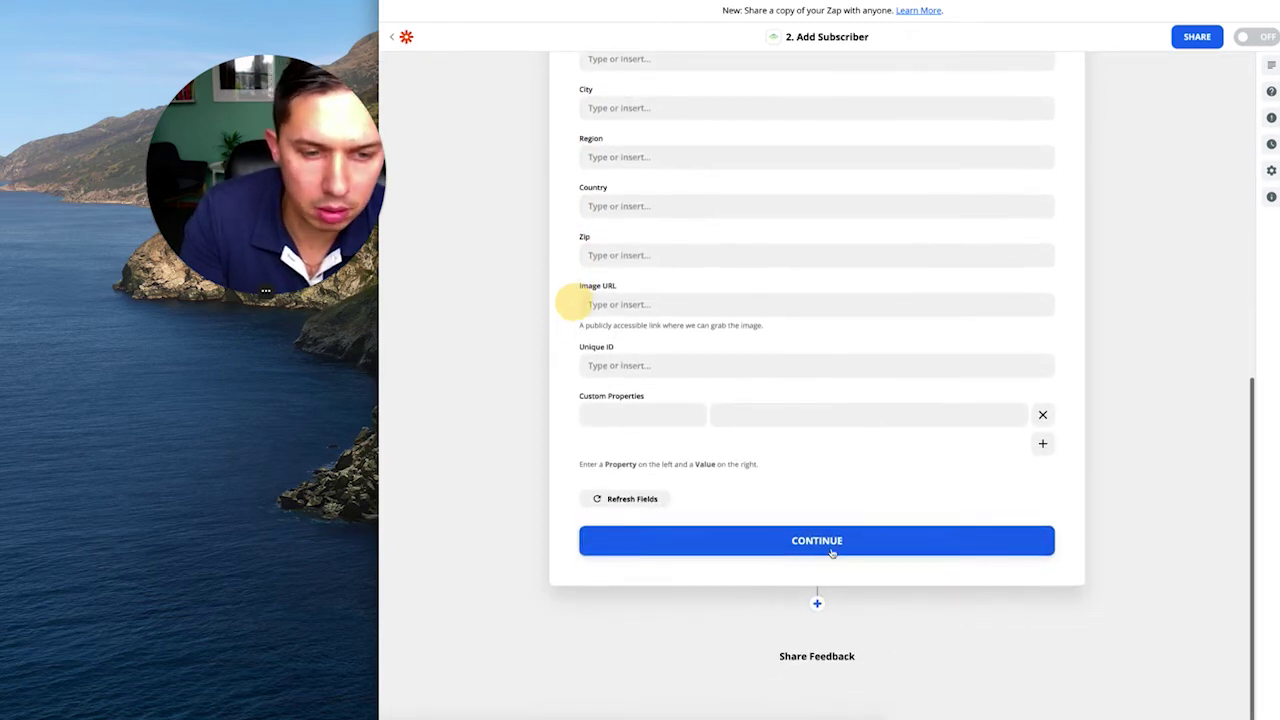
left_click(830, 549)
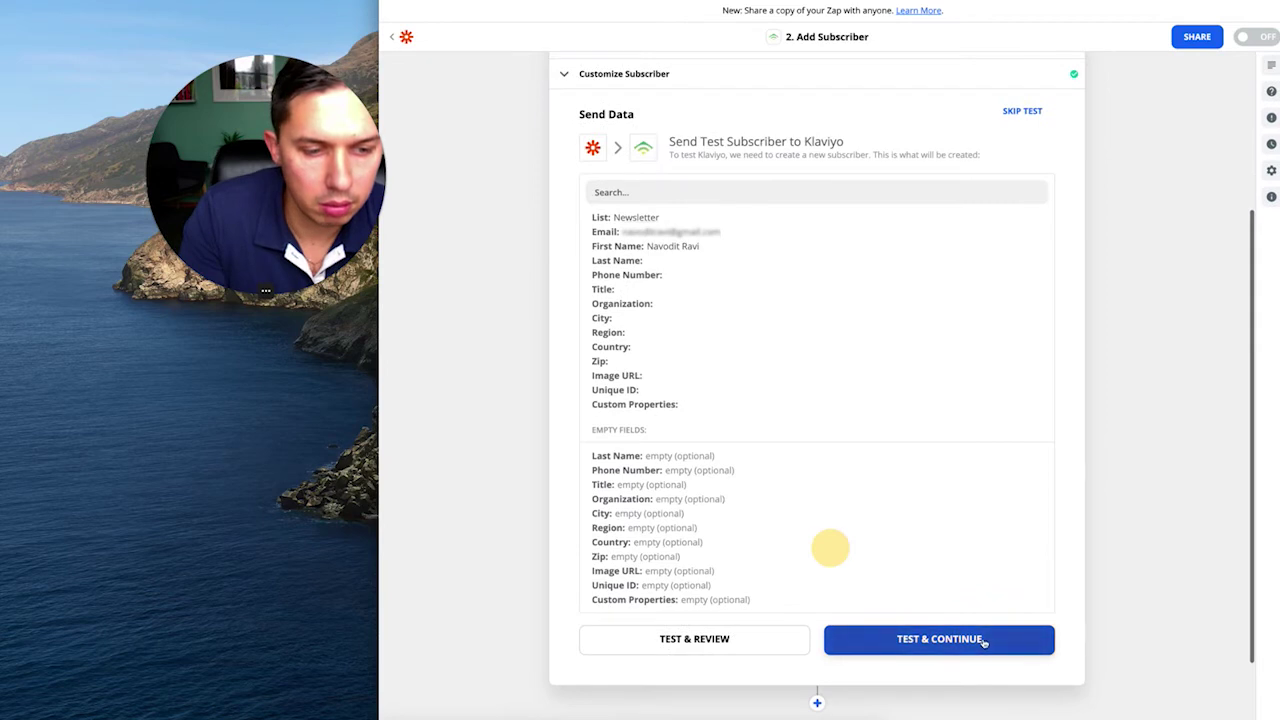
left_click(981, 637)
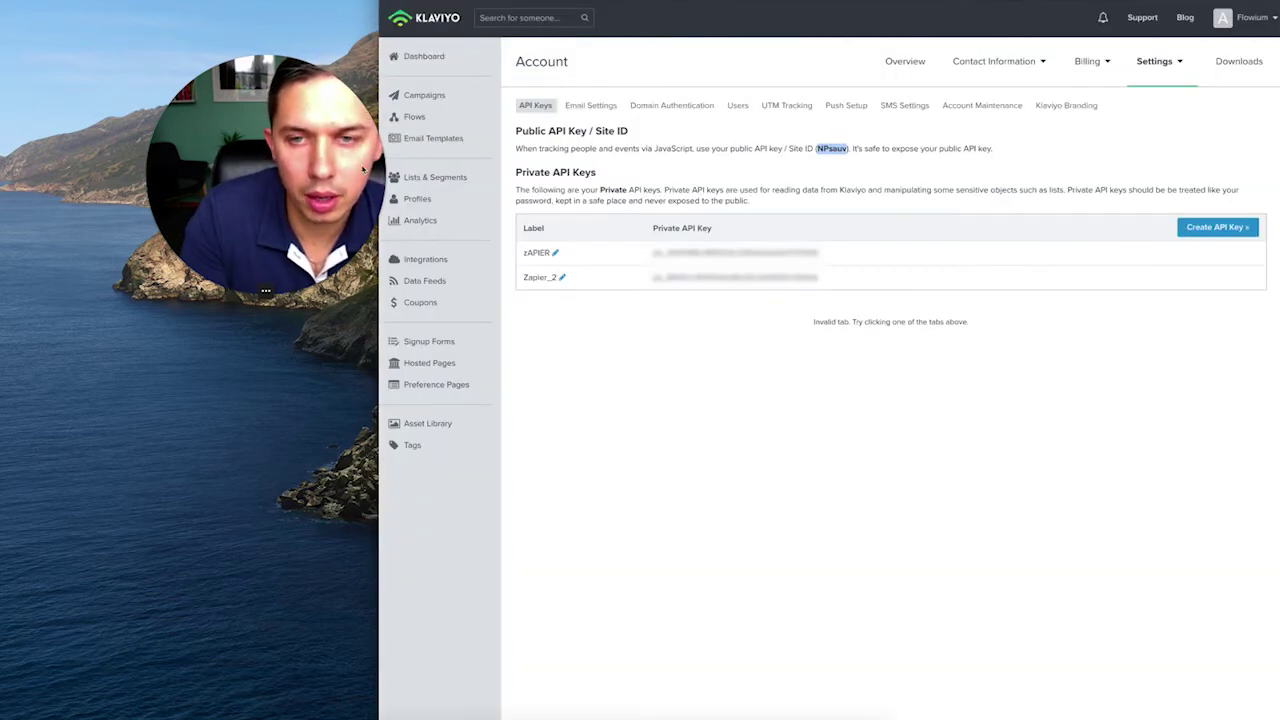
Switch to Klaviyo and check the most recently active entry in Profiles for the test subscriber
left_click(417, 198)
left_click_drag(757, 122, 821, 121)
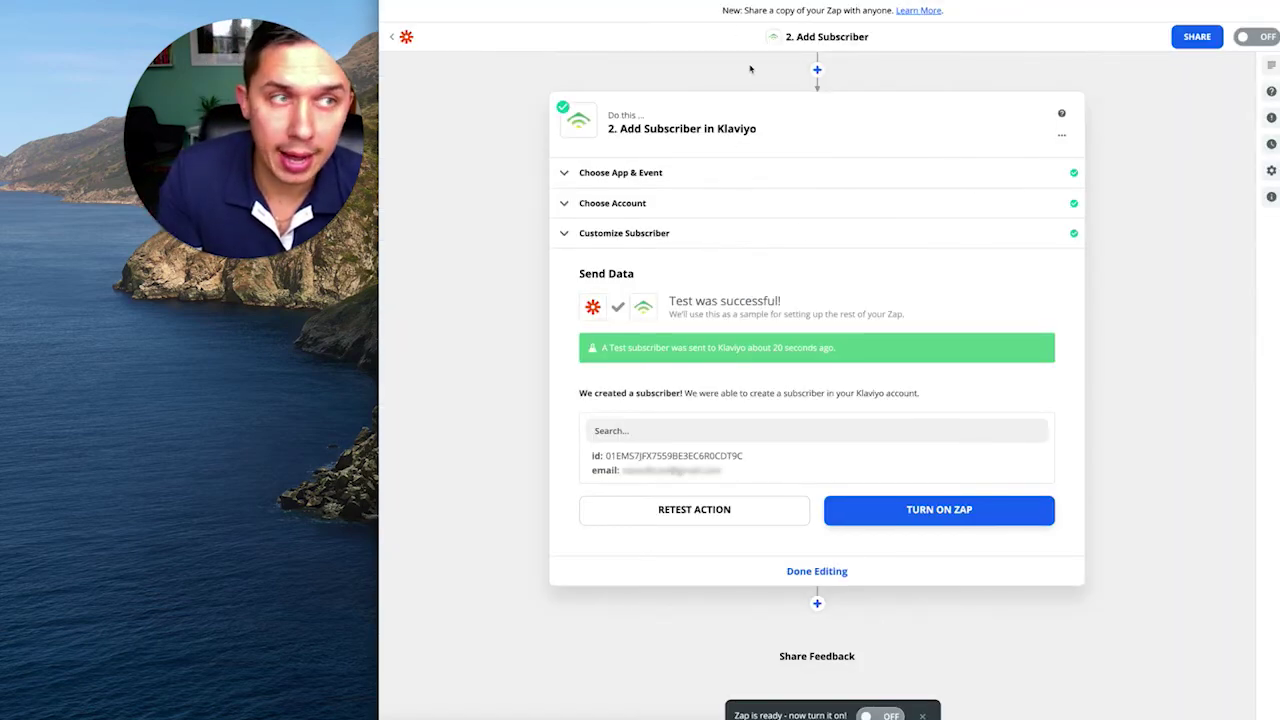
Return to Zapier and start a new zap with Klaviyo as the trigger app and New Event as the event
left_click(406, 36)
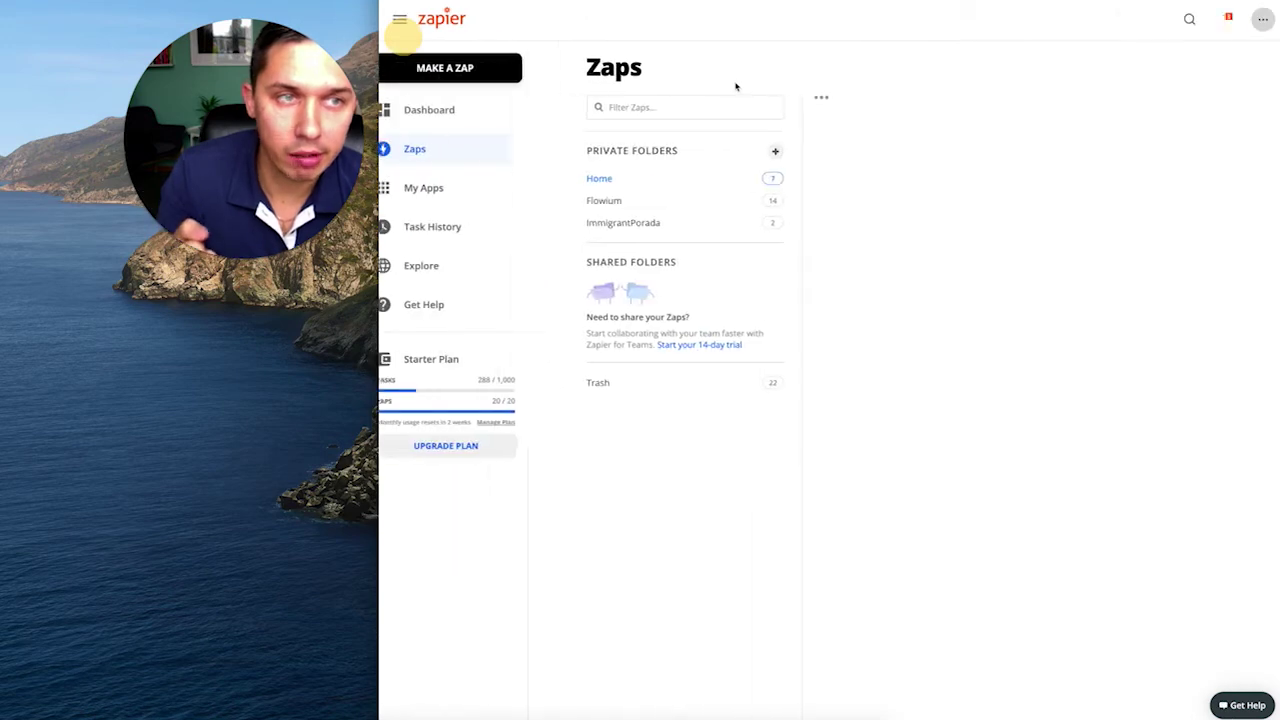
left_click(462, 70)
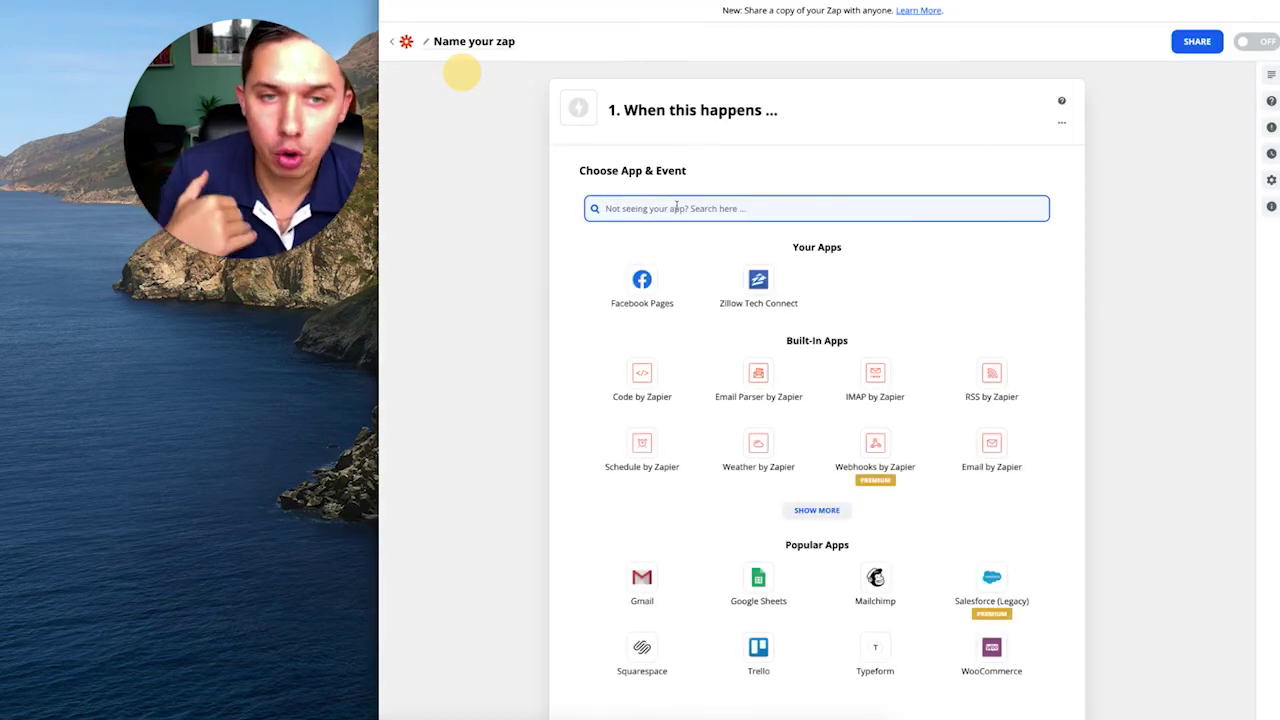
type("klaviyo")
left_click(636, 256)
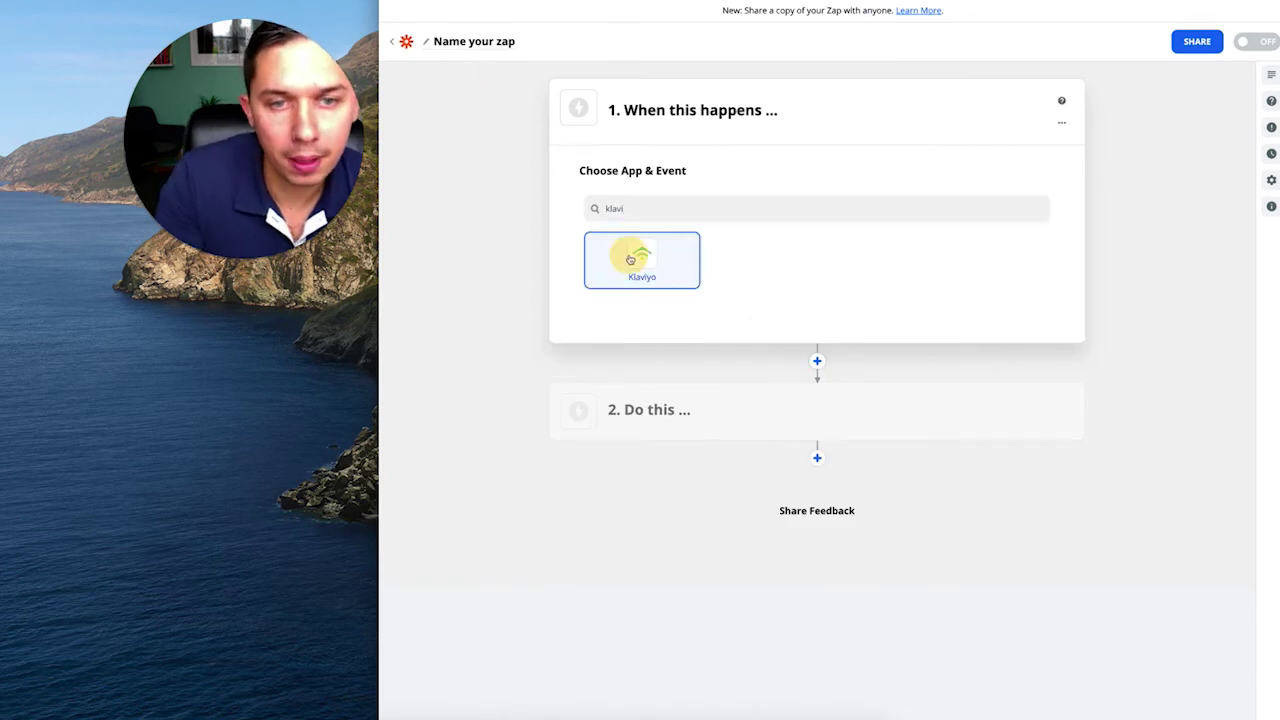
left_click(792, 257)
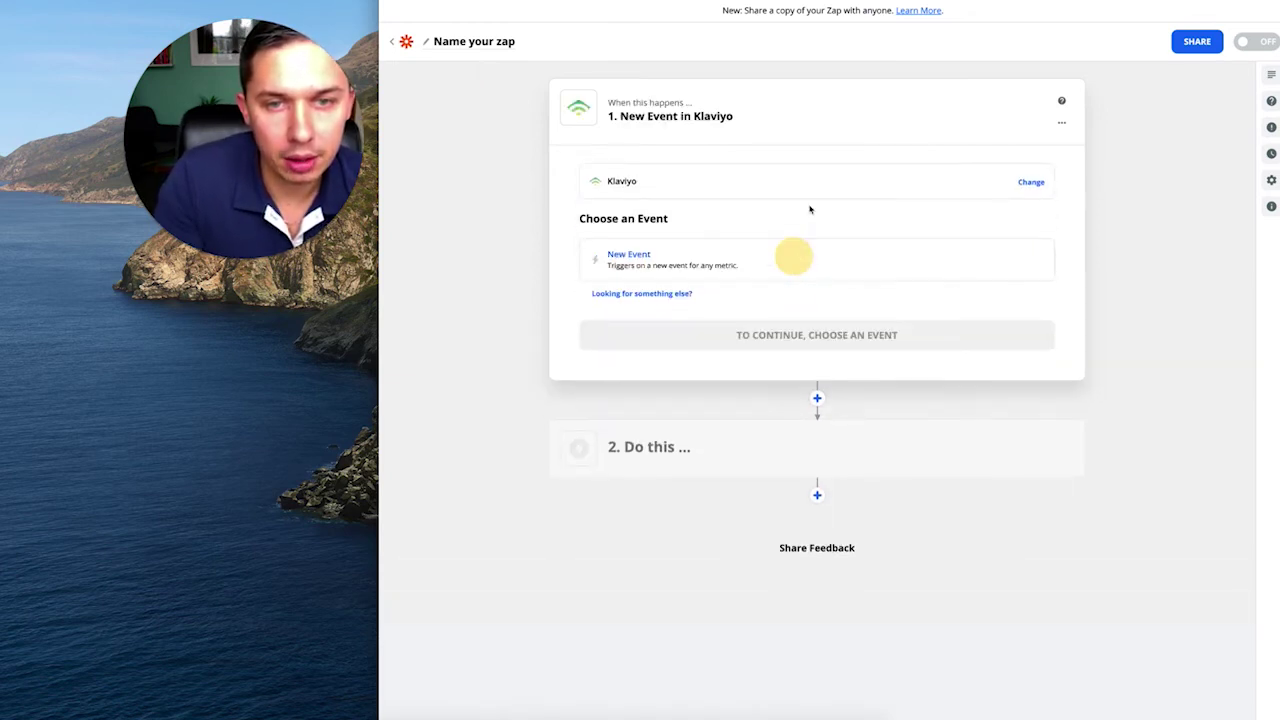
left_click(688, 254)
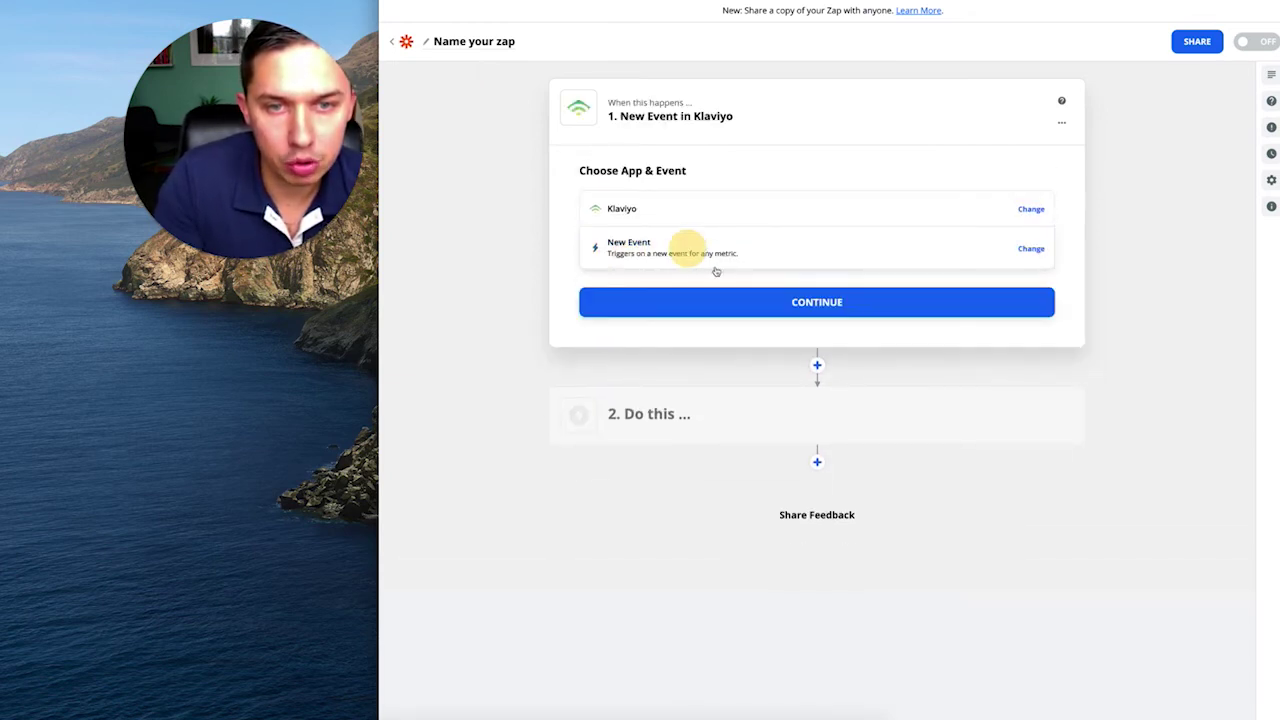
Continue to the trigger's account setup, select the Klaviyo connection ending in #2, and test the trigger
left_click(833, 309)
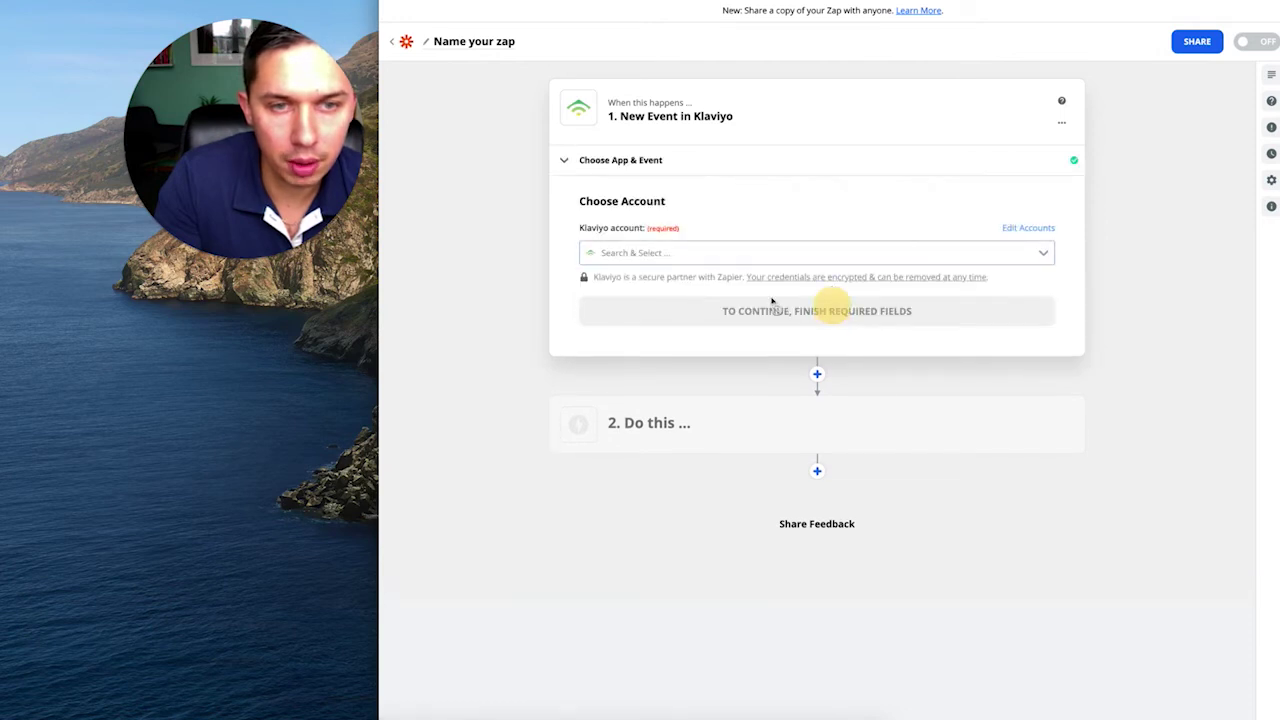
left_click(746, 257)
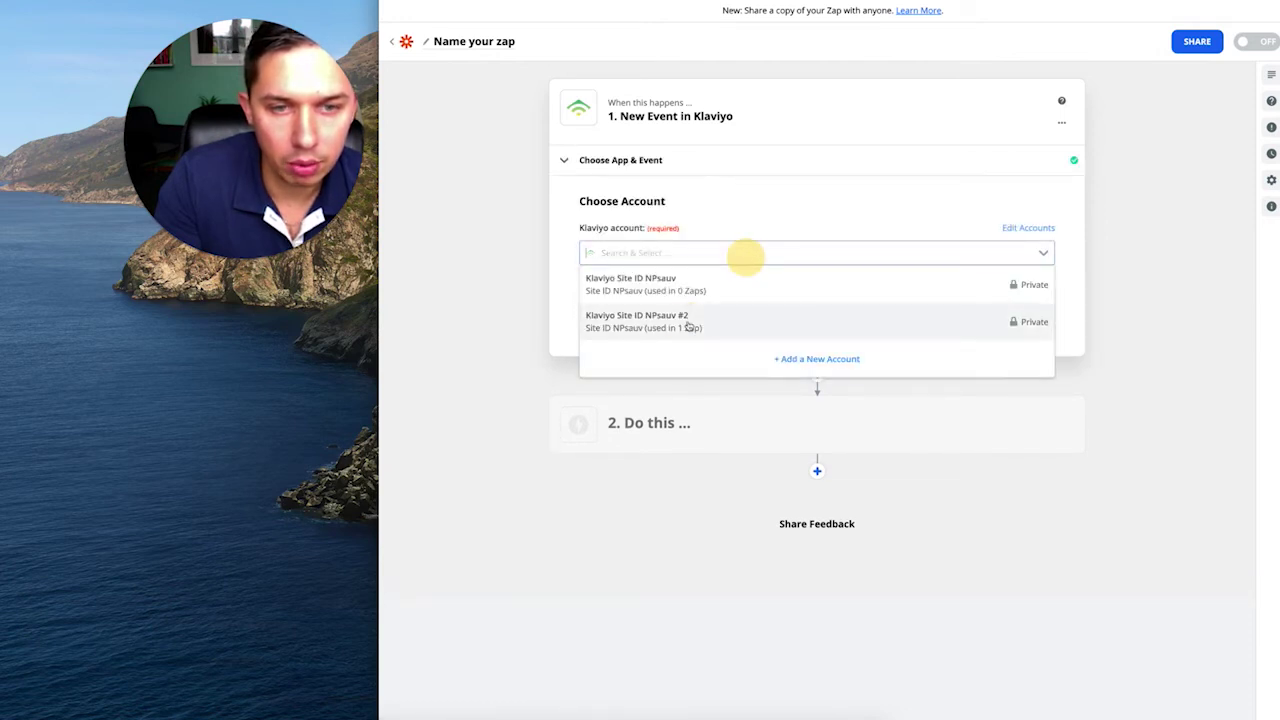
left_click(688, 322)
left_click(806, 312)
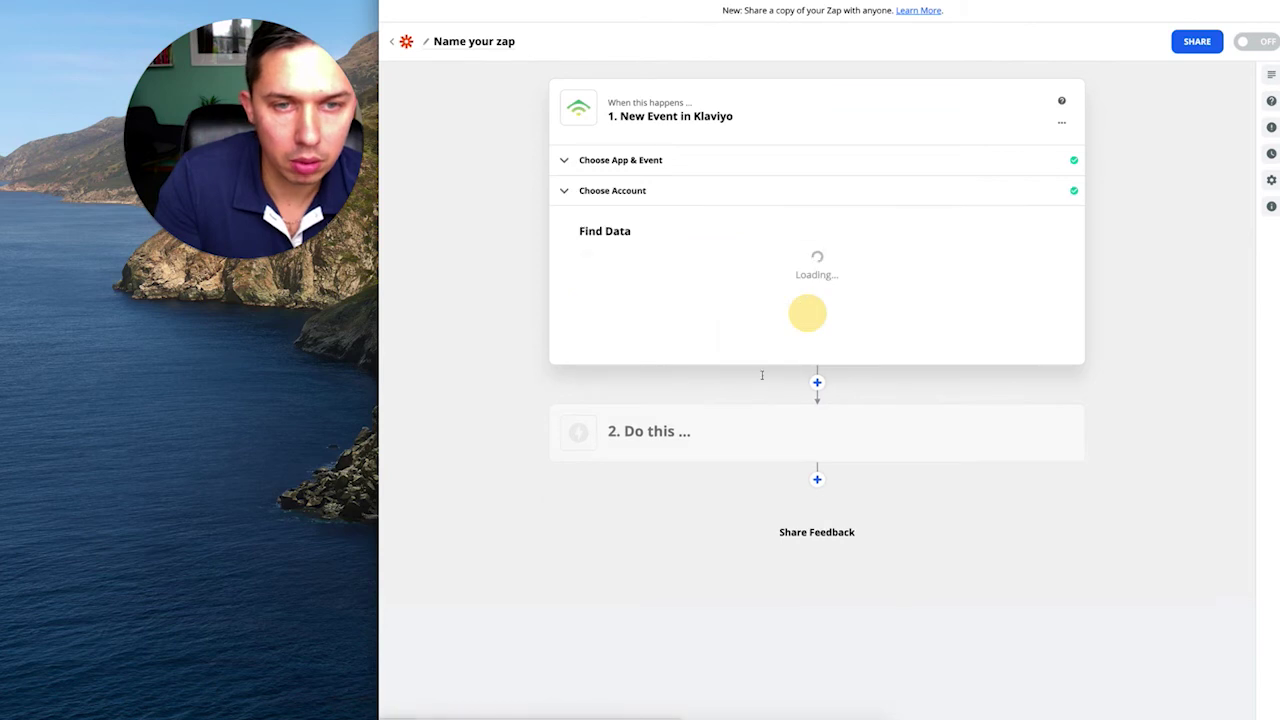
left_click(817, 410)
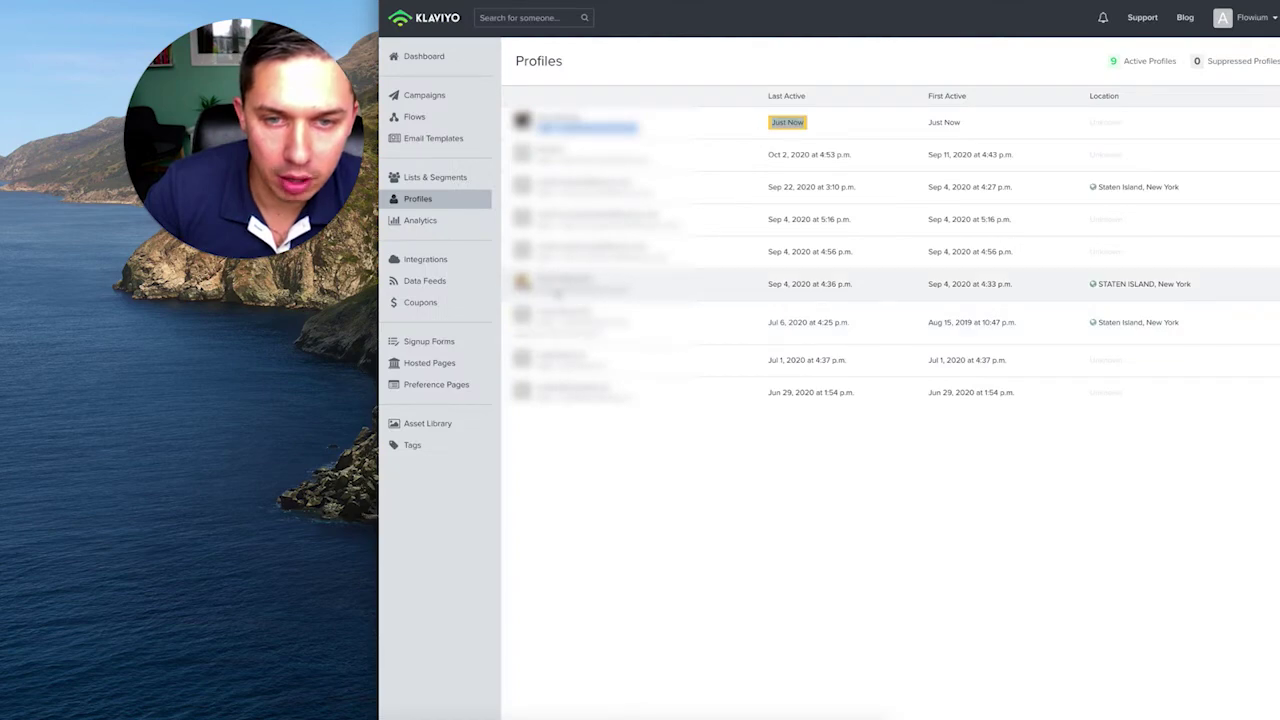
Switch to Klaviyo's profiles and examine the activity, lists and contact details of two existing profiles
left_click(560, 283)
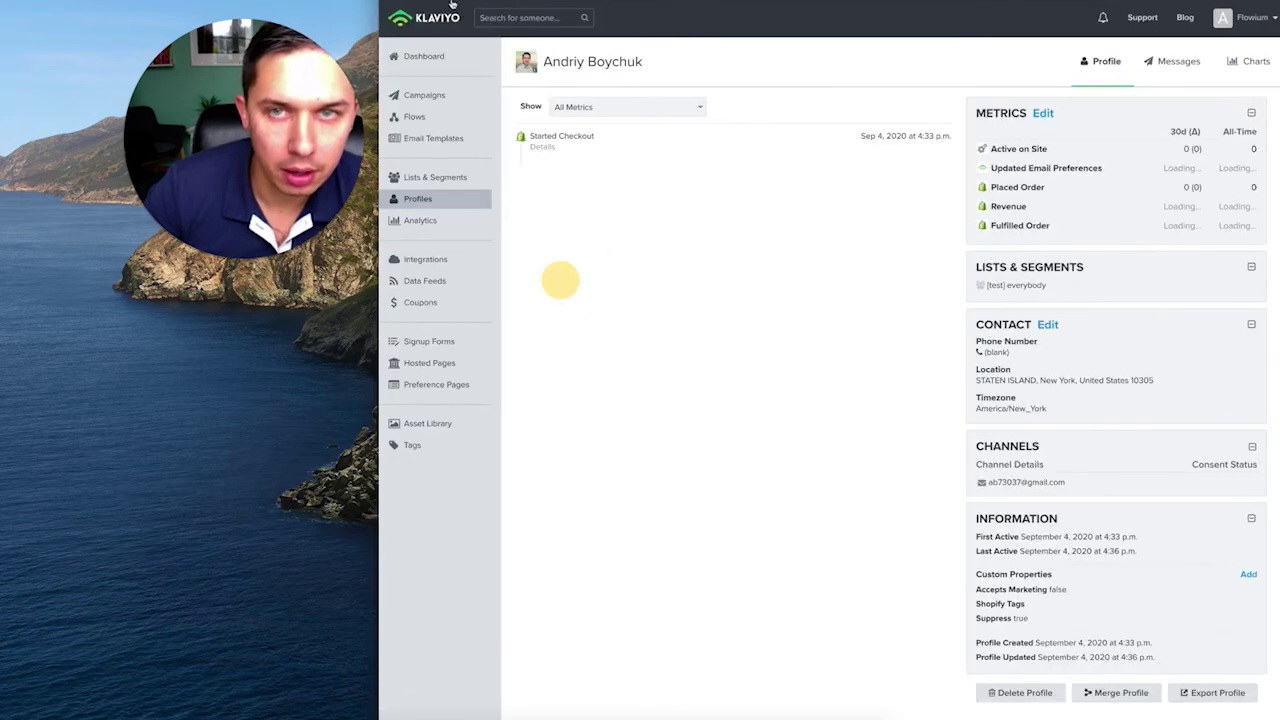
key("super+bracketleft")
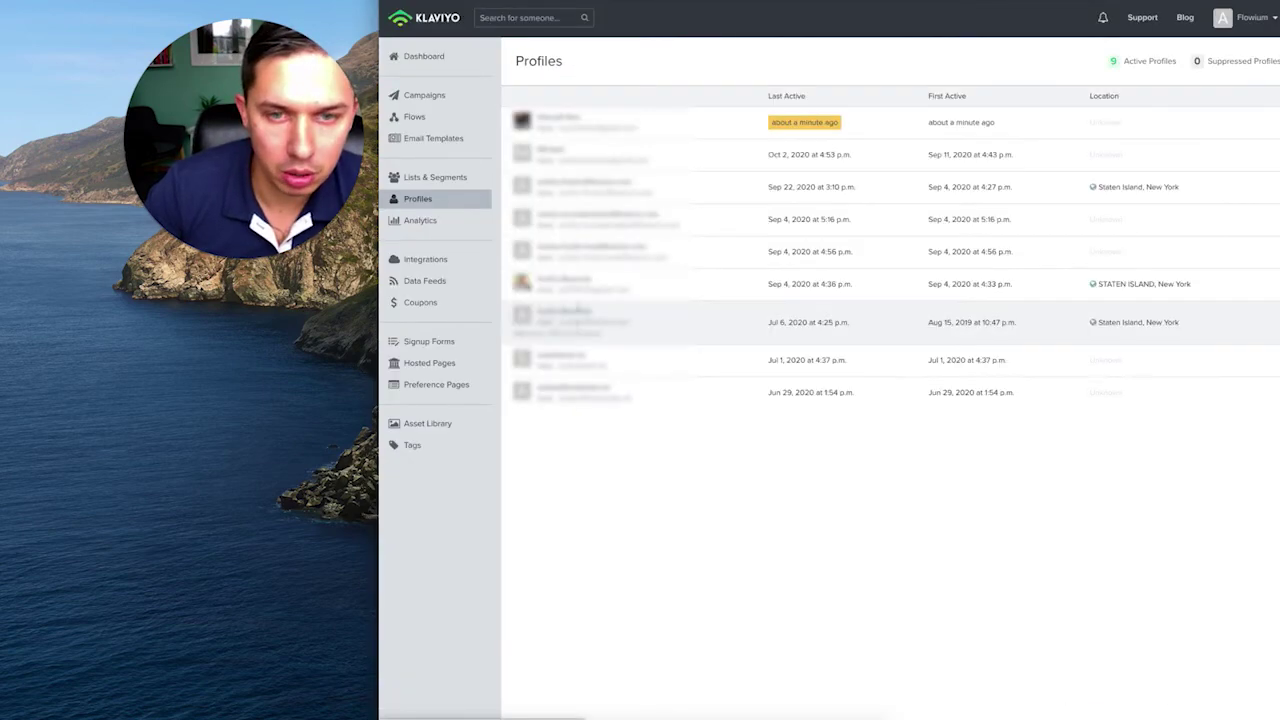
left_click(581, 200)
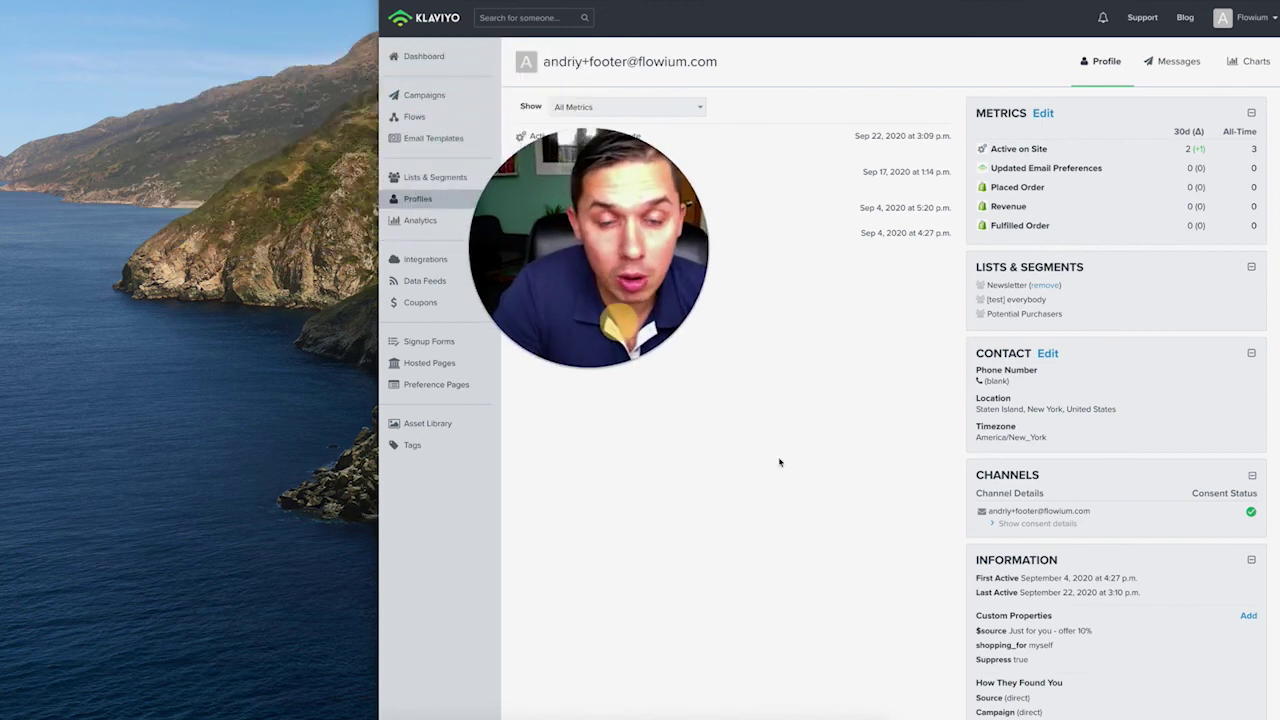
left_click(778, 460)
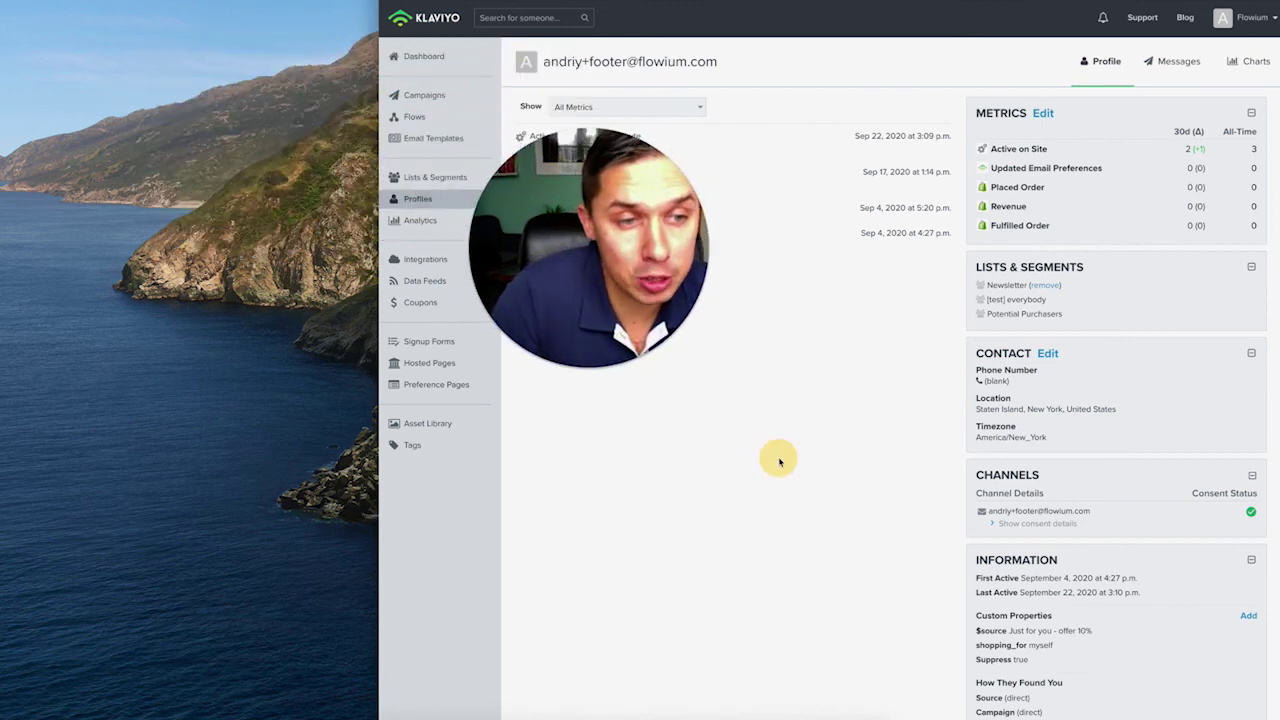